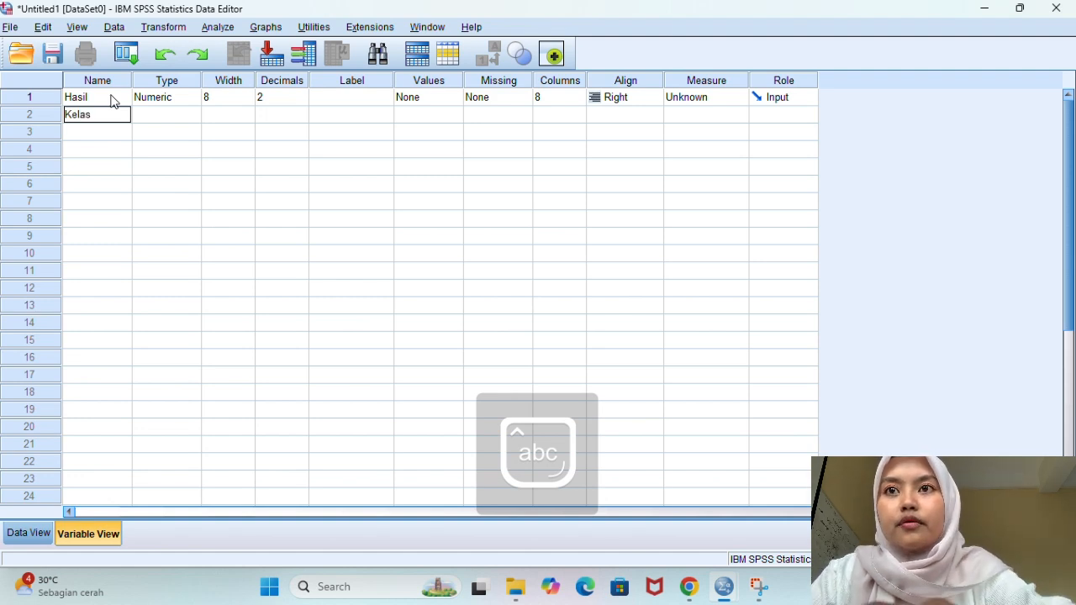
- Add Kelas as the second variable and select the decimals setting of the Hasil variable
{"action": "key", "text": "Return"}
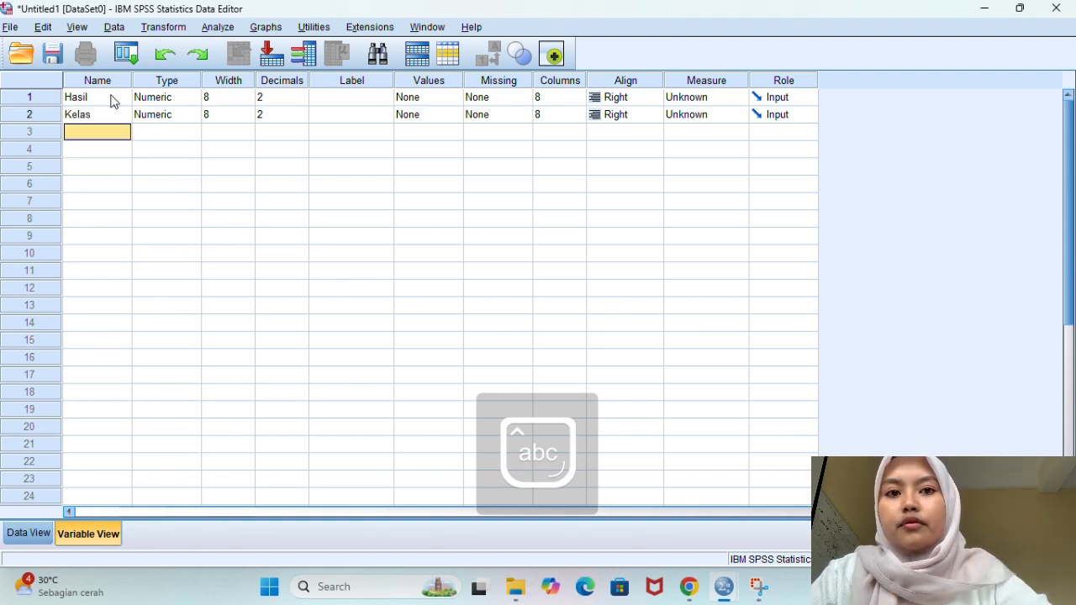
{"action": "left_click", "coordinate": [296, 99]}
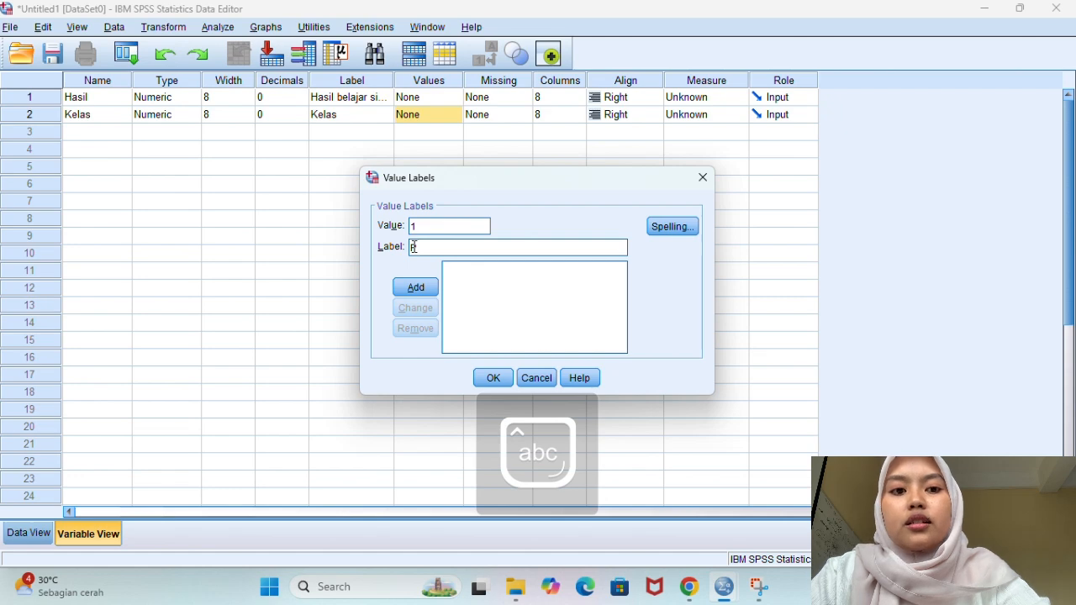
- Define the value labels of the Kelas variable, with 1 as Pretest and 2 as Posttest
{"action": "type", "text": "retest"}
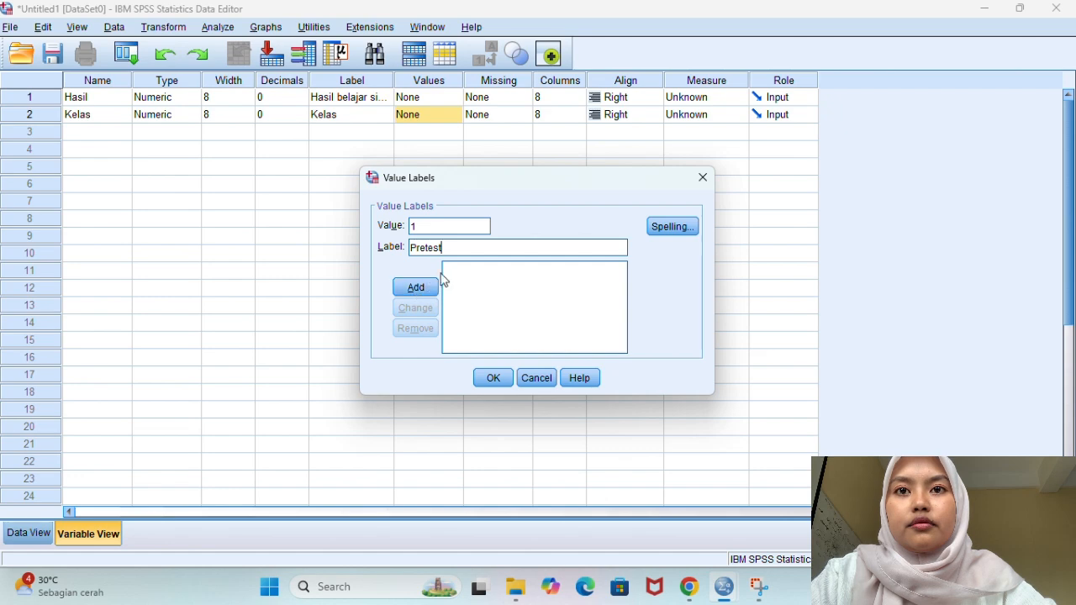
{"action": "left_click", "coordinate": [427, 289]}
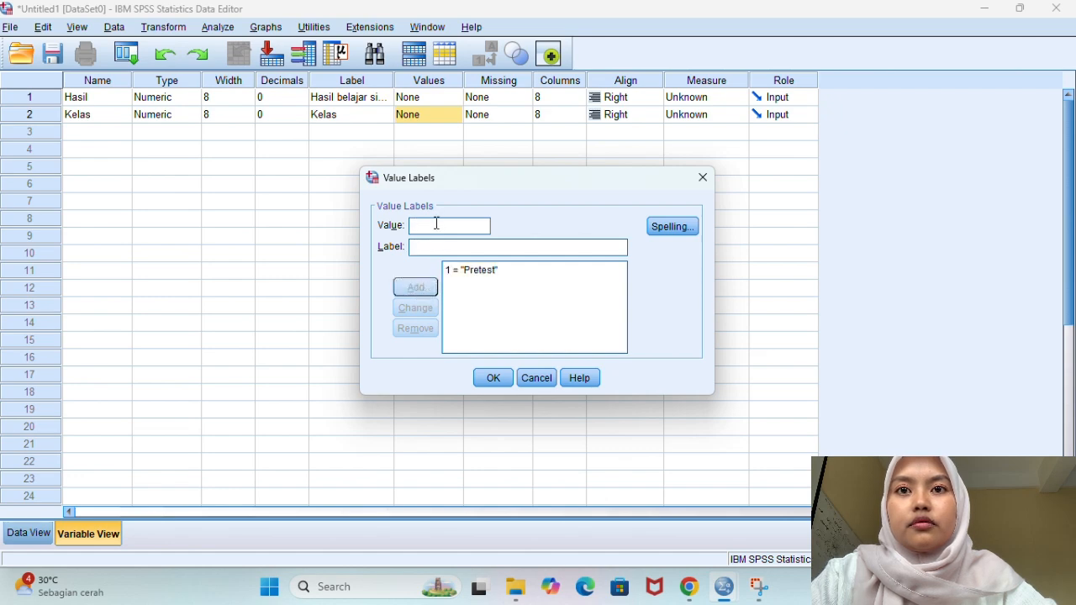
{"action": "type", "text": "2"}
{"action": "left_click", "coordinate": [427, 249]}
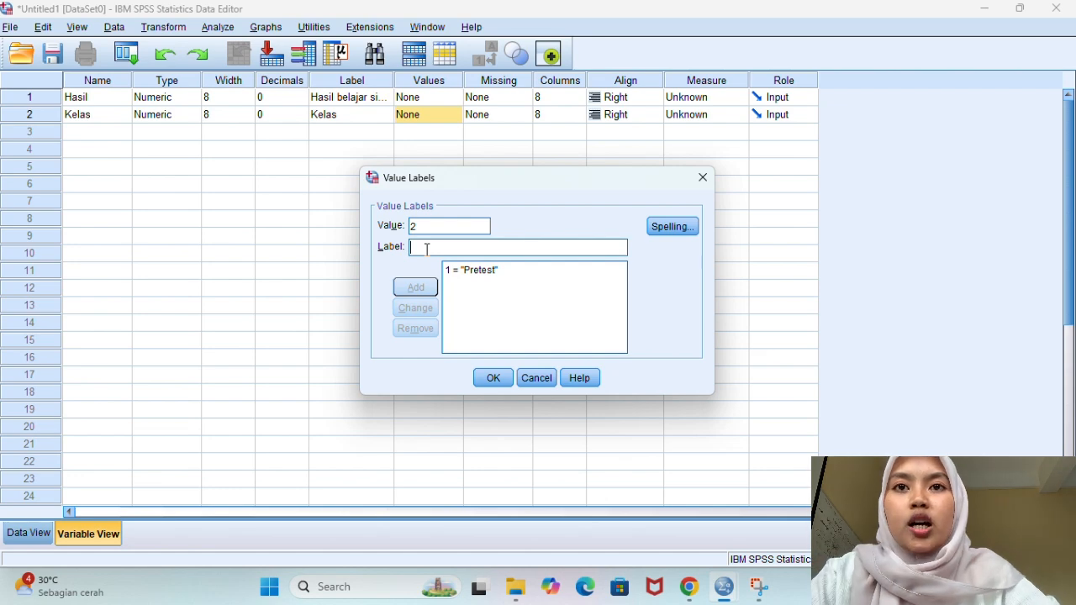
{"action": "key", "text": "Caps_Lock"}
{"action": "type", "text": "P"}
{"action": "key", "text": "Caps_Lock"}
{"action": "type", "text": "os"}
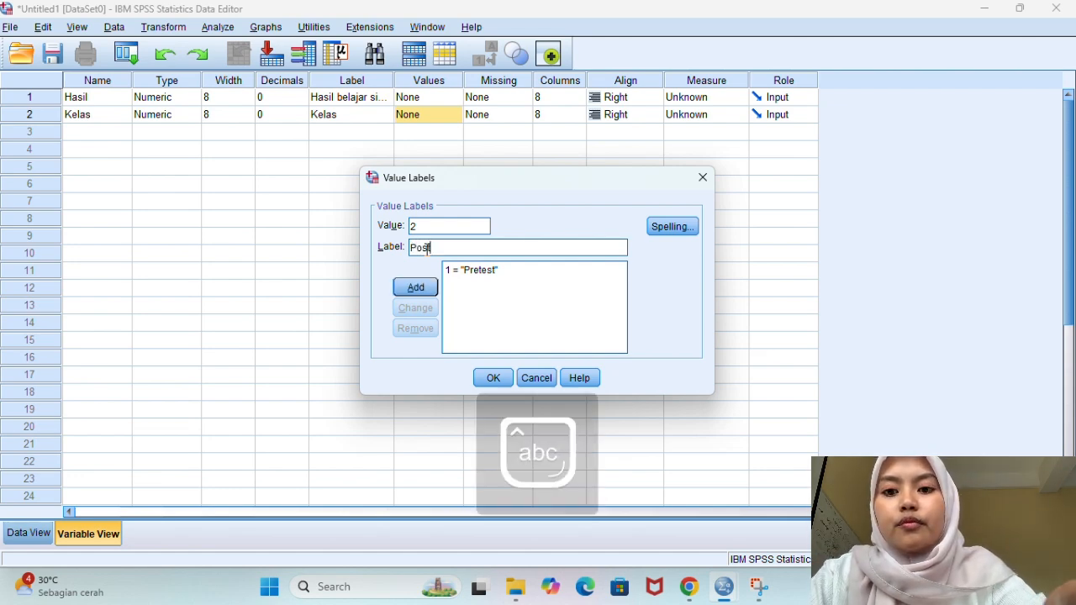
{"action": "type", "text": "tes"}
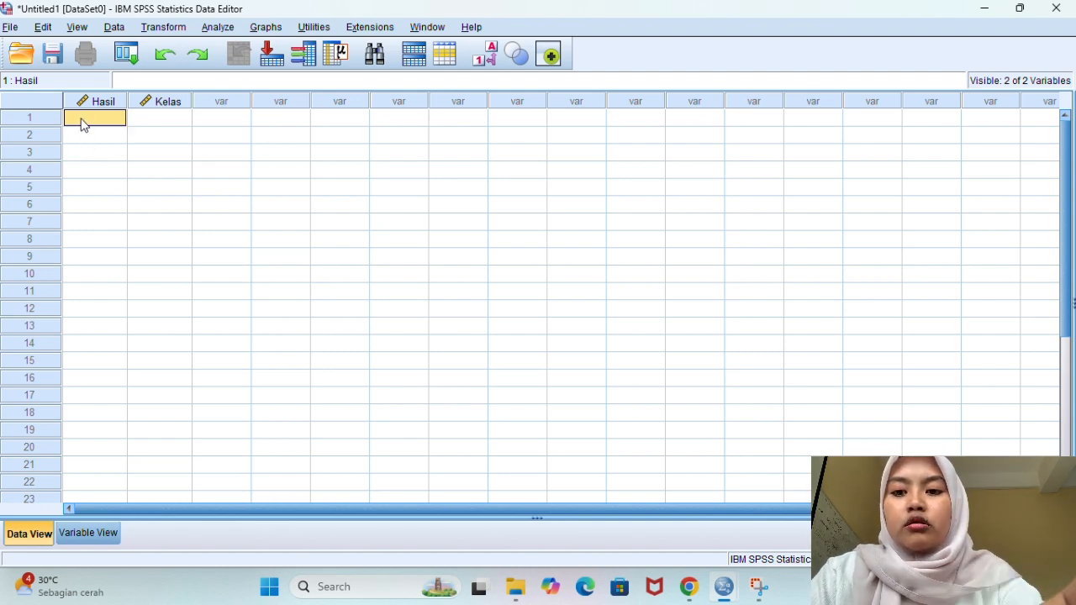
- Enter the scores 50, 40, 75, 50 and 45 for Hasil in rows 1 to 5
{"action": "type", "text": "50"}
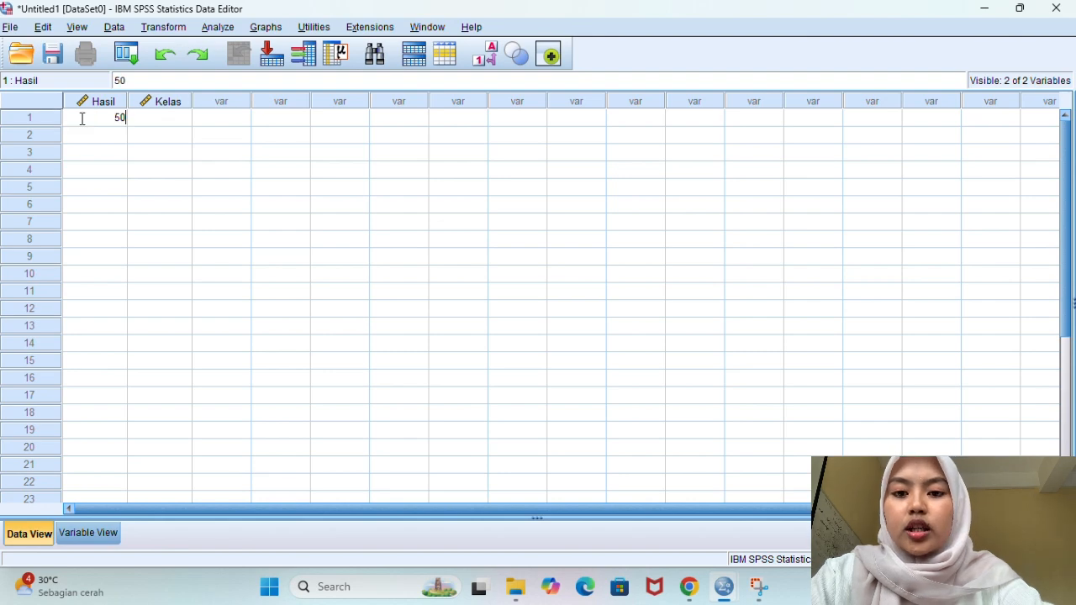
{"action": "key", "text": "Return"}
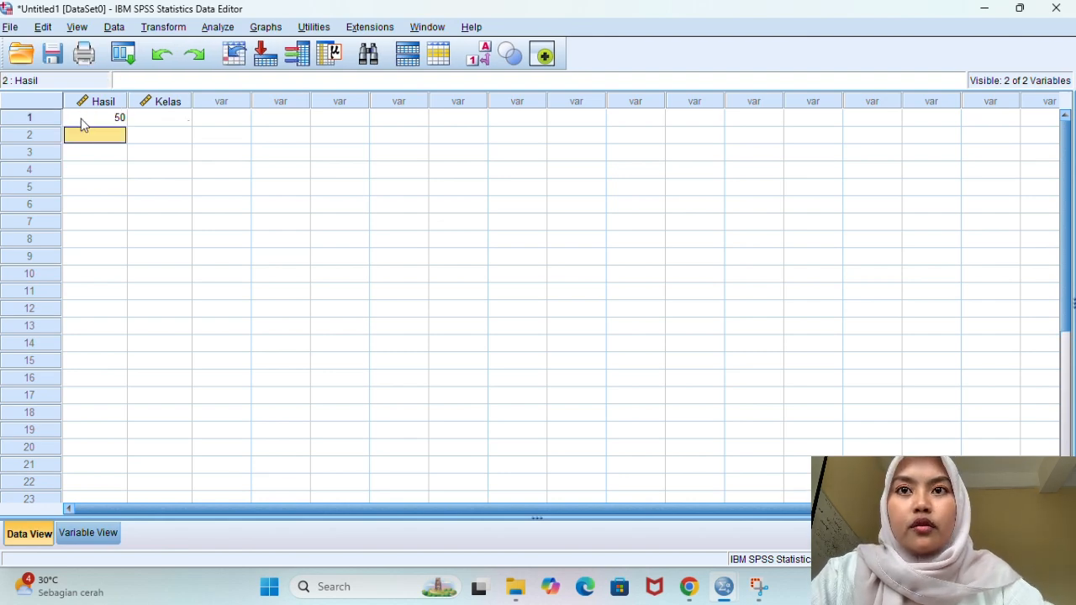
{"action": "type", "text": "40"}
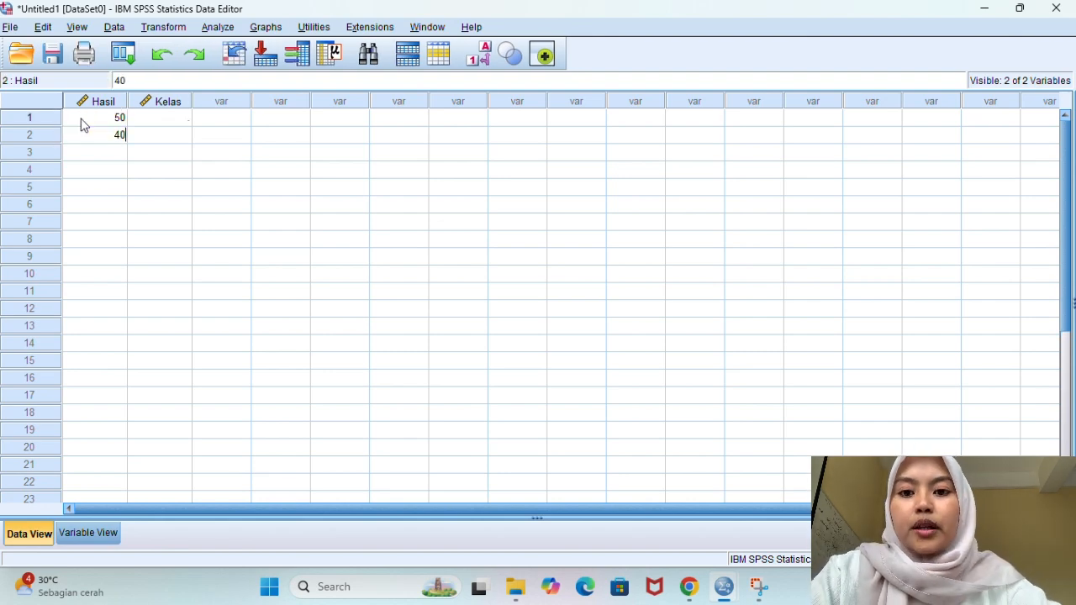
{"action": "key", "text": "Return"}
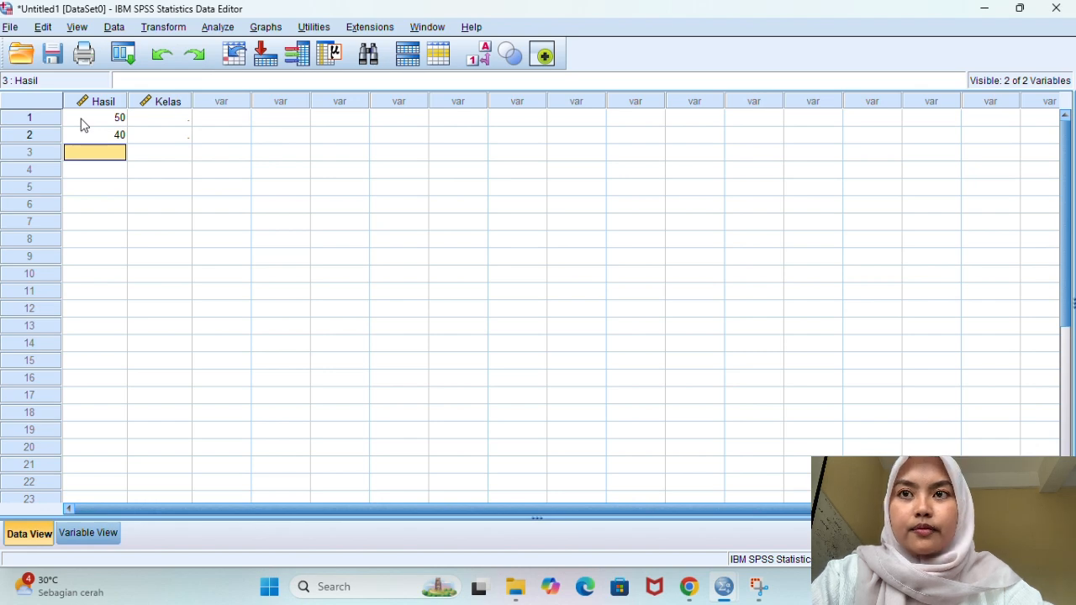
{"action": "type", "text": "75"}
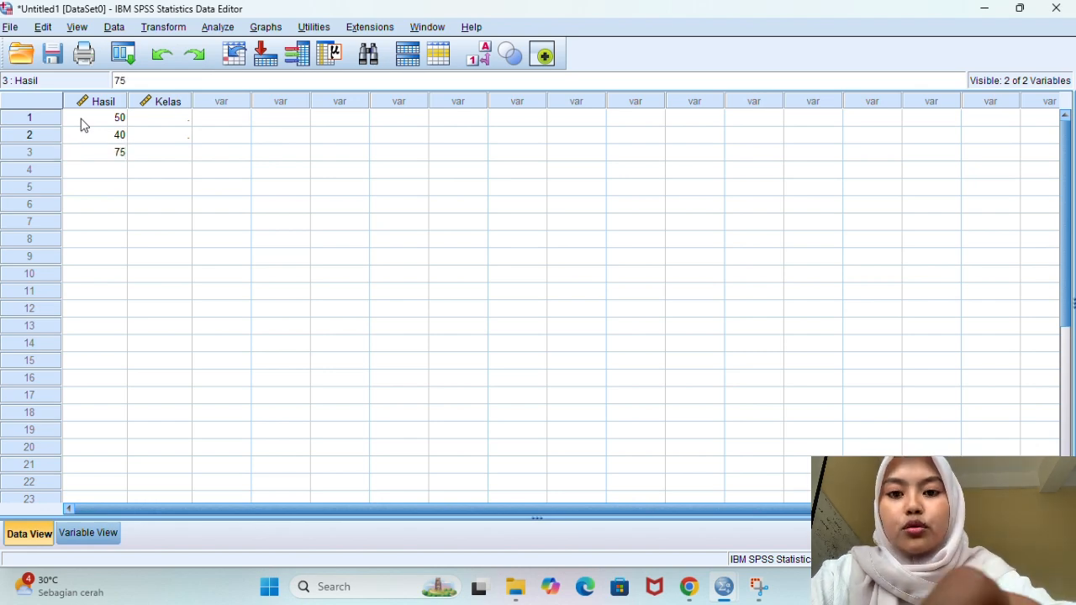
{"action": "key", "text": "Return"}
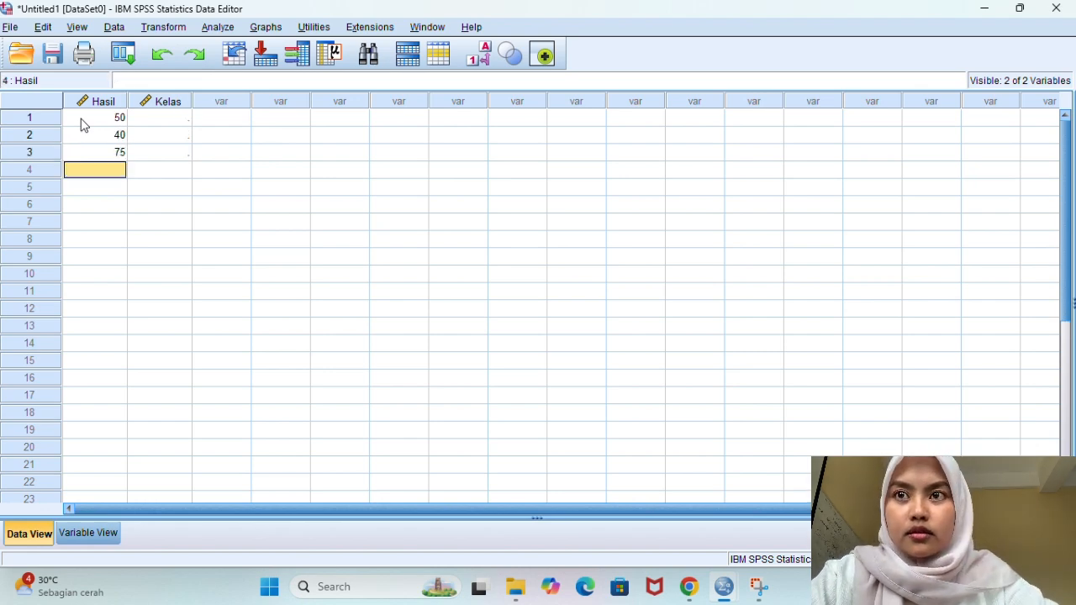
{"action": "type", "text": "50"}
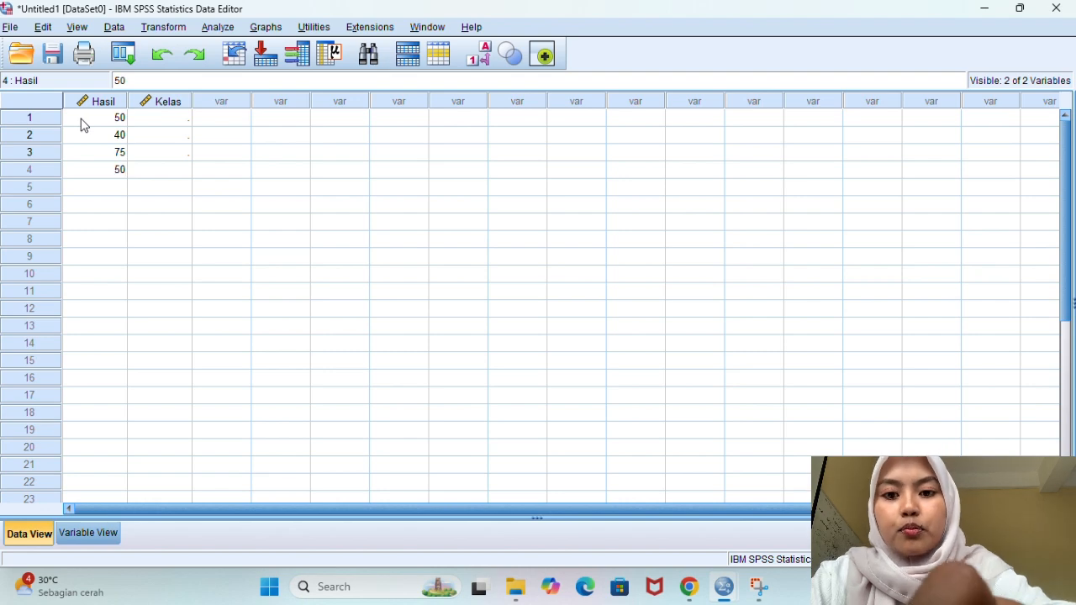
{"action": "key", "text": "Return"}
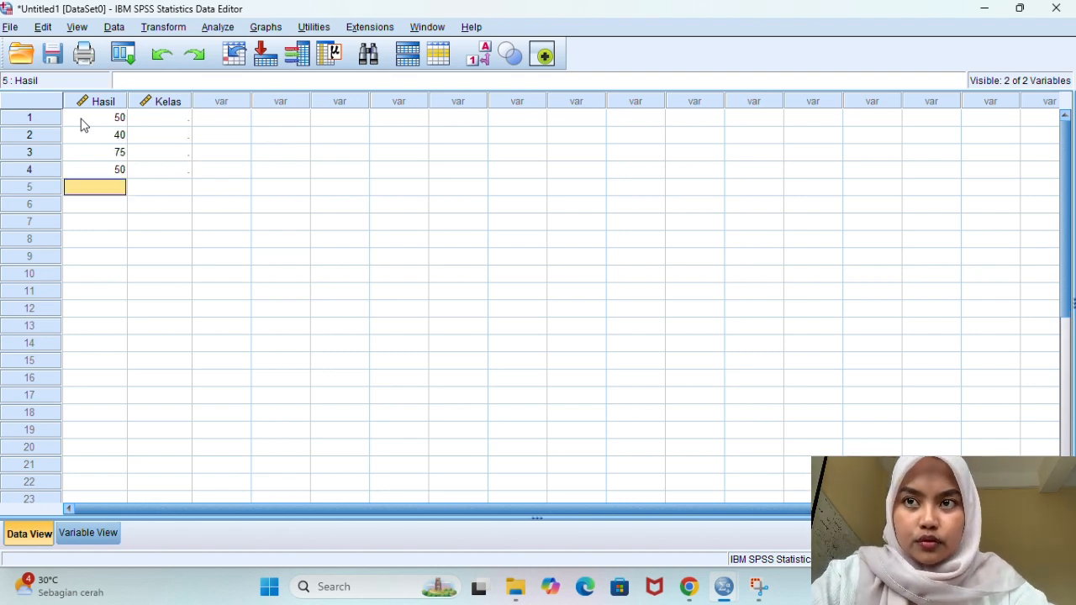
{"action": "type", "text": "45"}
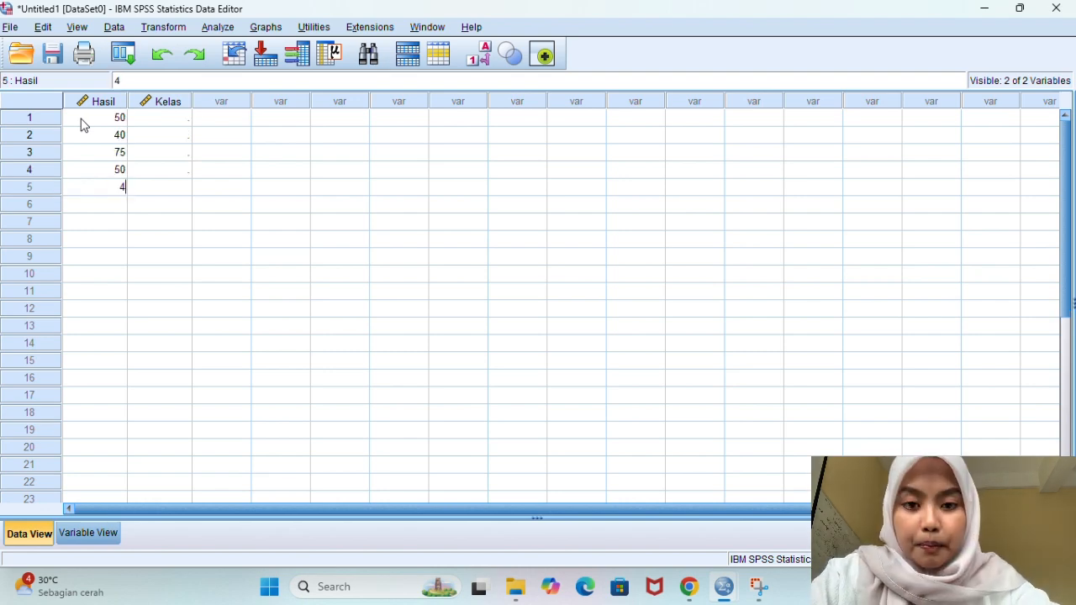
{"action": "key", "text": "Return"}
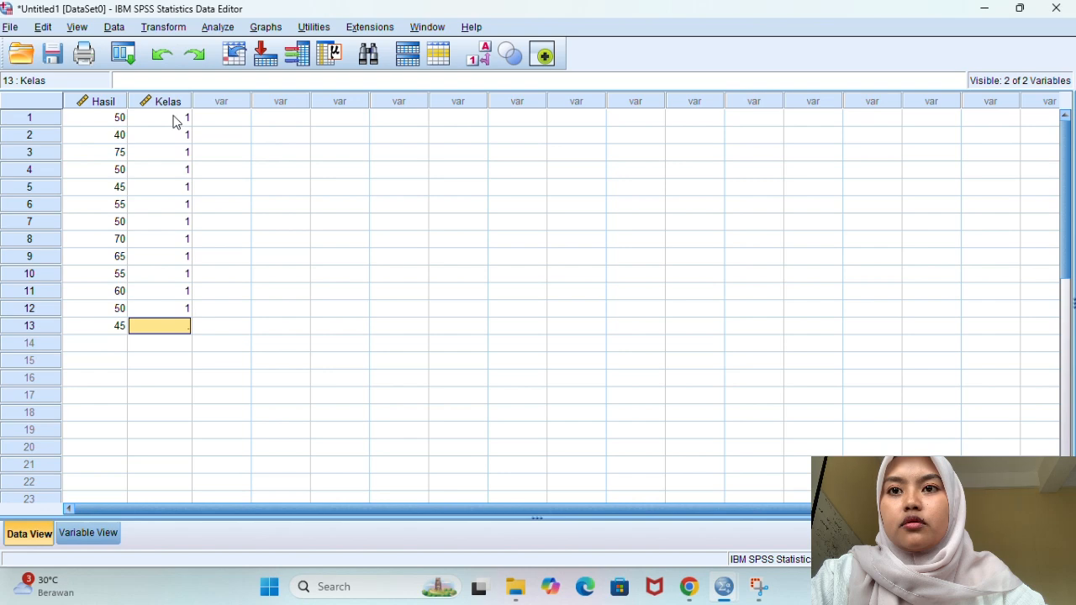
- Enter 1 for Kelas in row 13 and the Hasil scores 80, 70, 85 and 55 in rows 14 to 17
{"action": "type", "text": "1"}
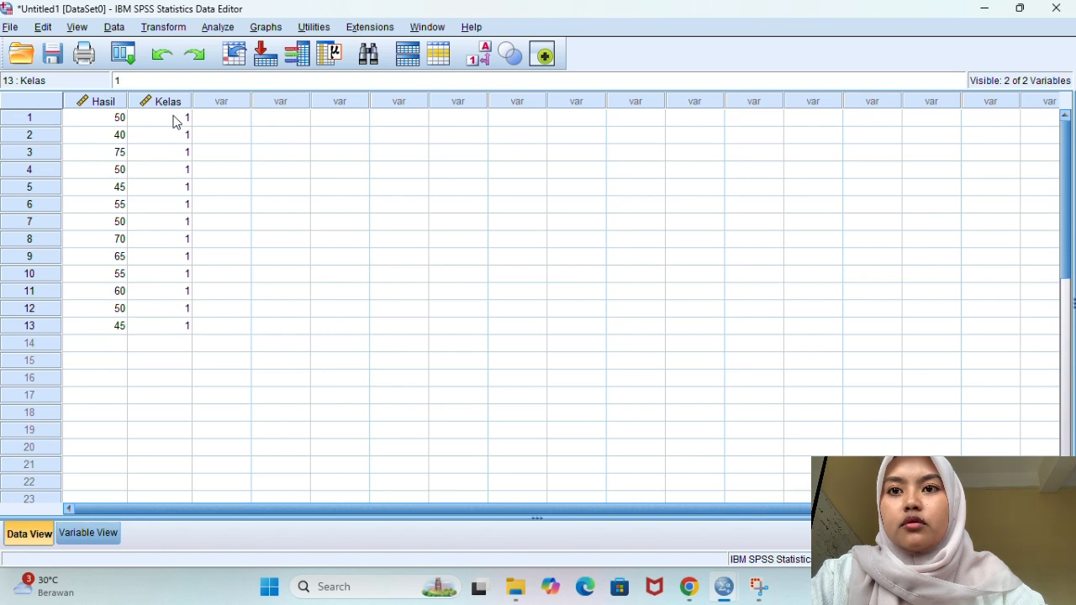
{"action": "left_click", "coordinate": [96, 347]}
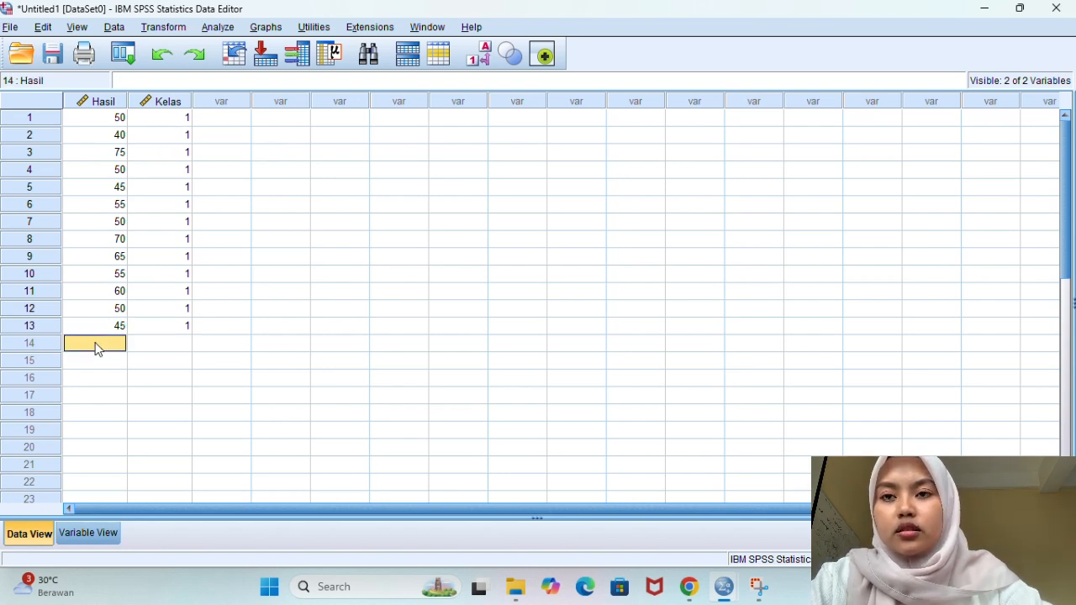
{"action": "type", "text": "80"}
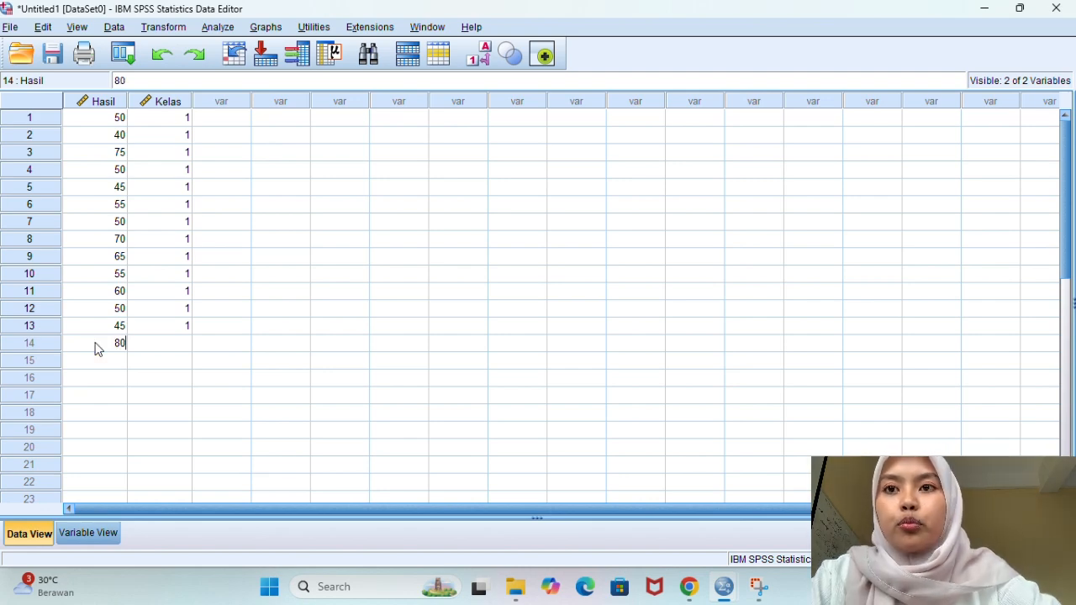
{"action": "key", "text": "Return"}
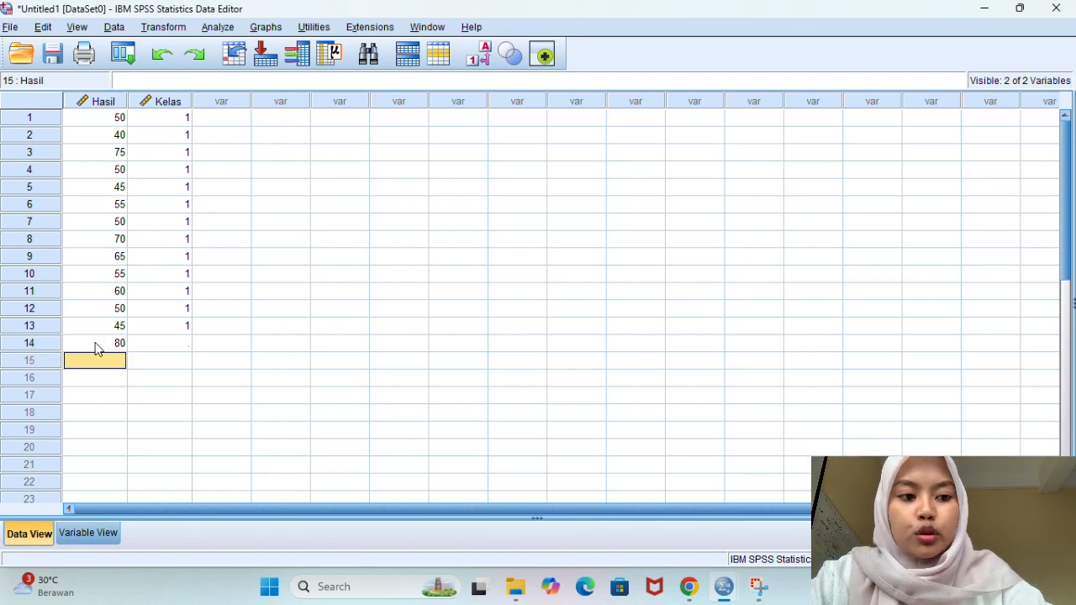
{"action": "type", "text": "70"}
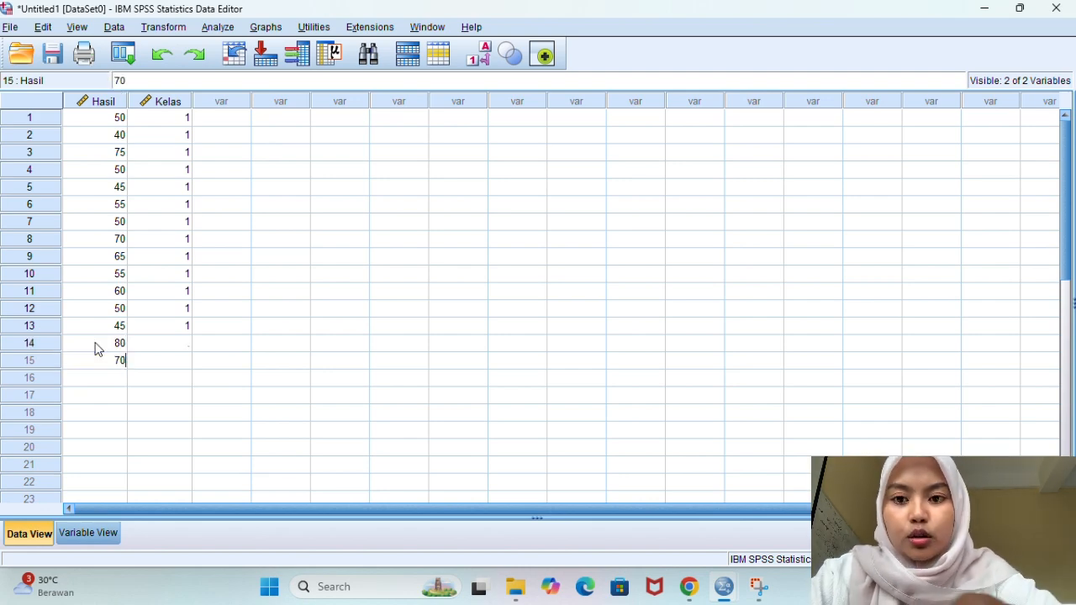
{"action": "key", "text": "Return"}
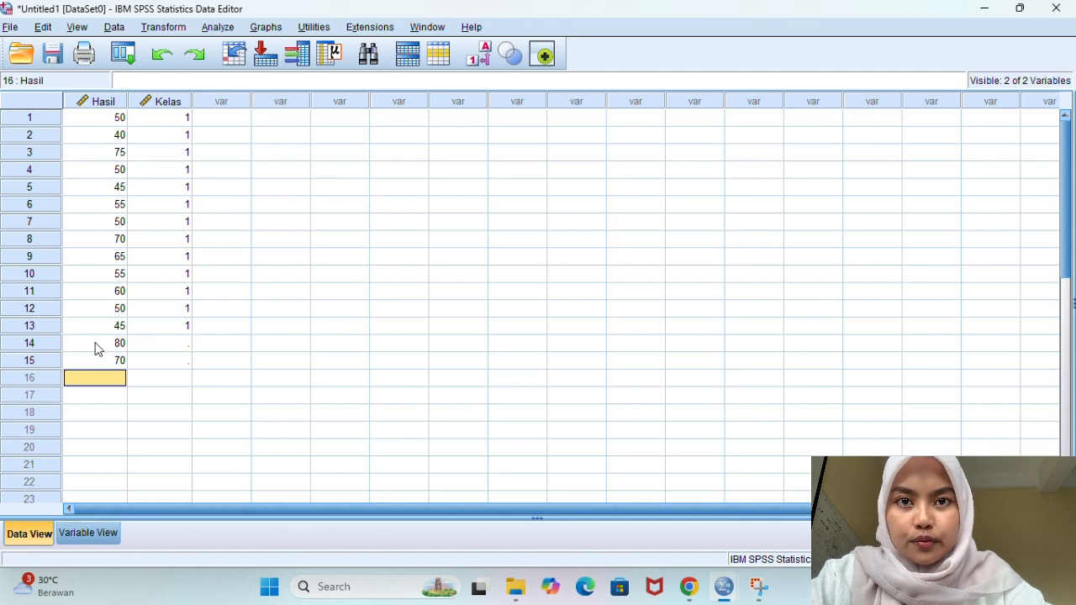
{"action": "type", "text": "85"}
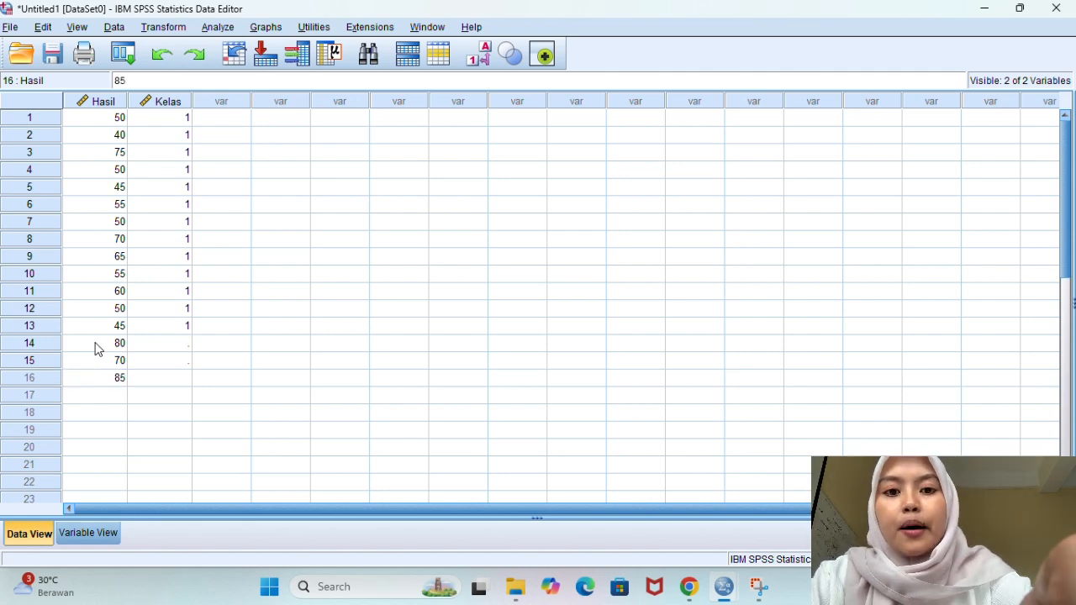
{"action": "key", "text": "Return"}
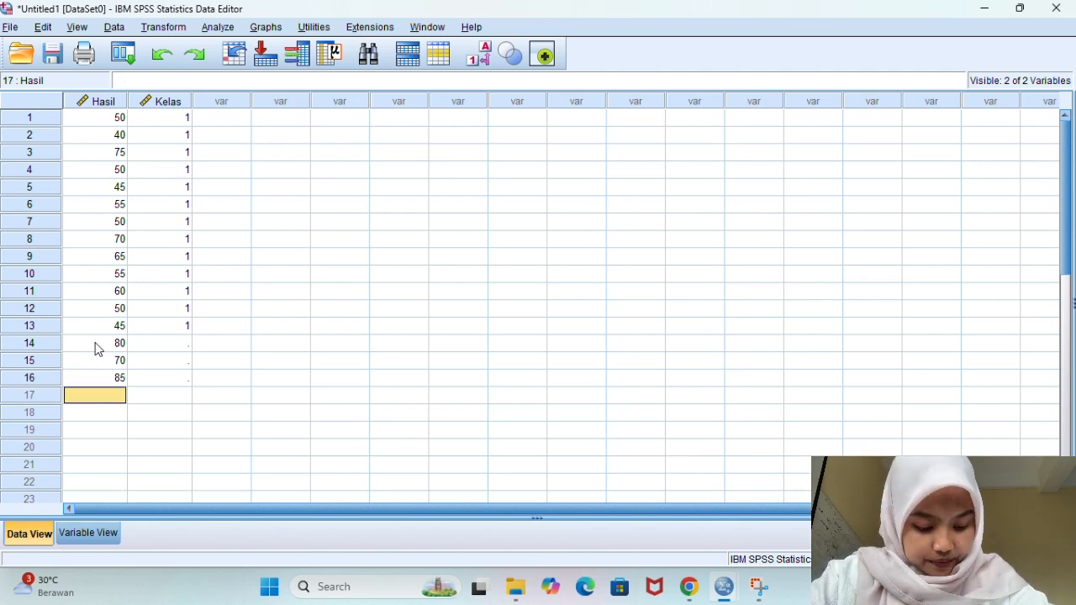
{"action": "type", "text": "55"}
{"action": "key", "text": "Return"}
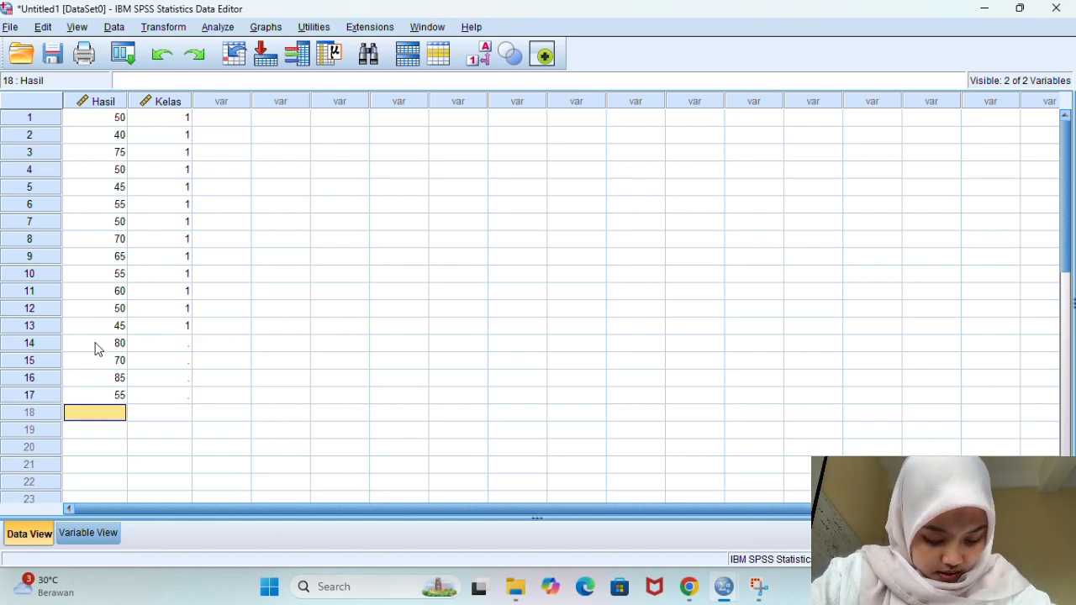
- Enter the Hasil scores 55, 60, 55, 70, 60 and 85 in rows 18 to 23
{"action": "type", "text": "55"}
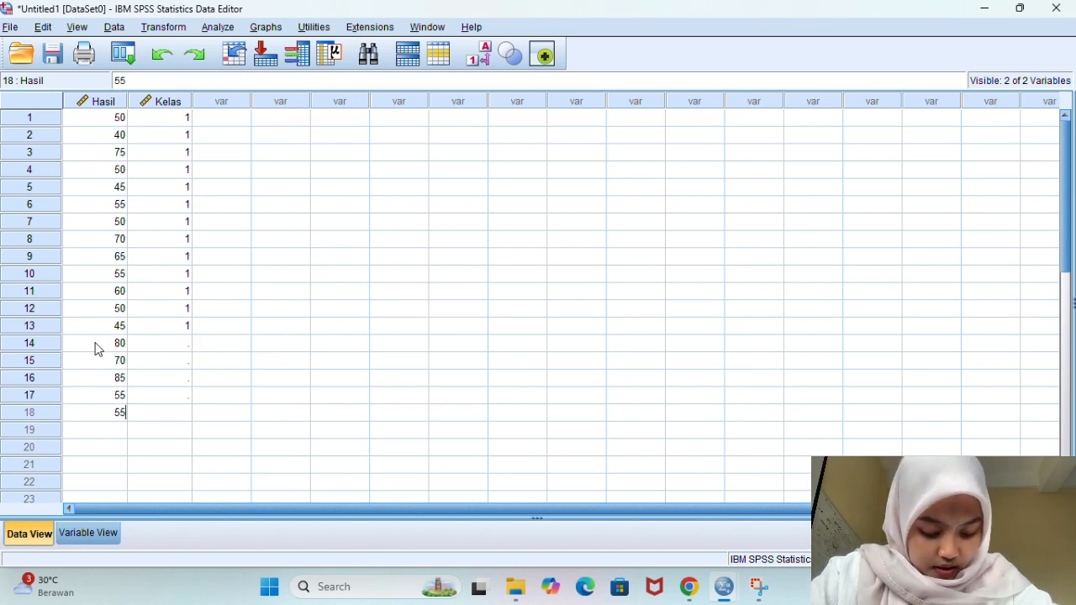
{"action": "key", "text": "Return"}
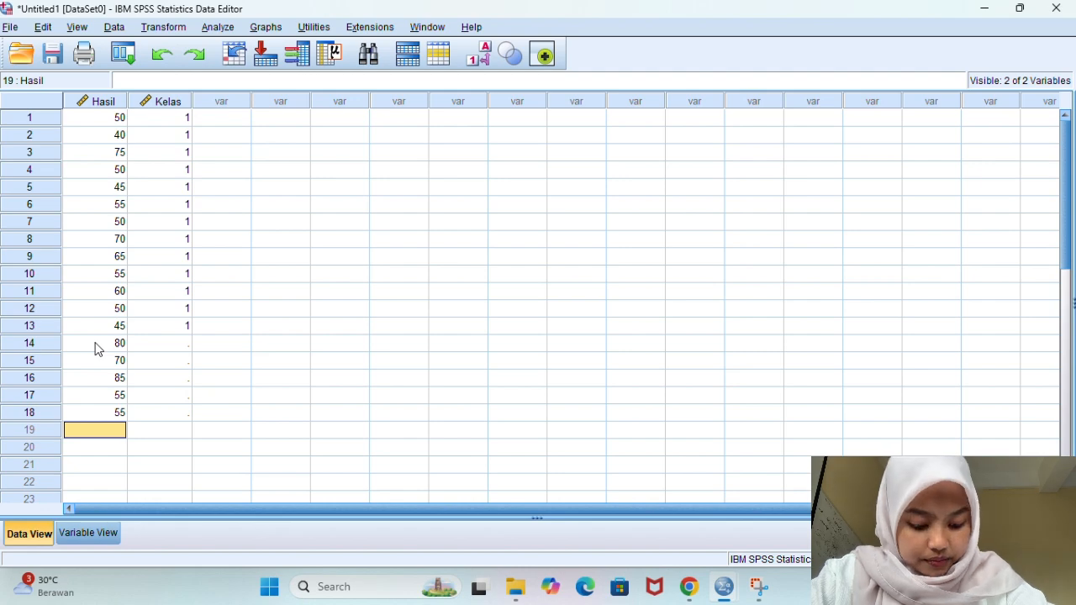
{"action": "type", "text": "60"}
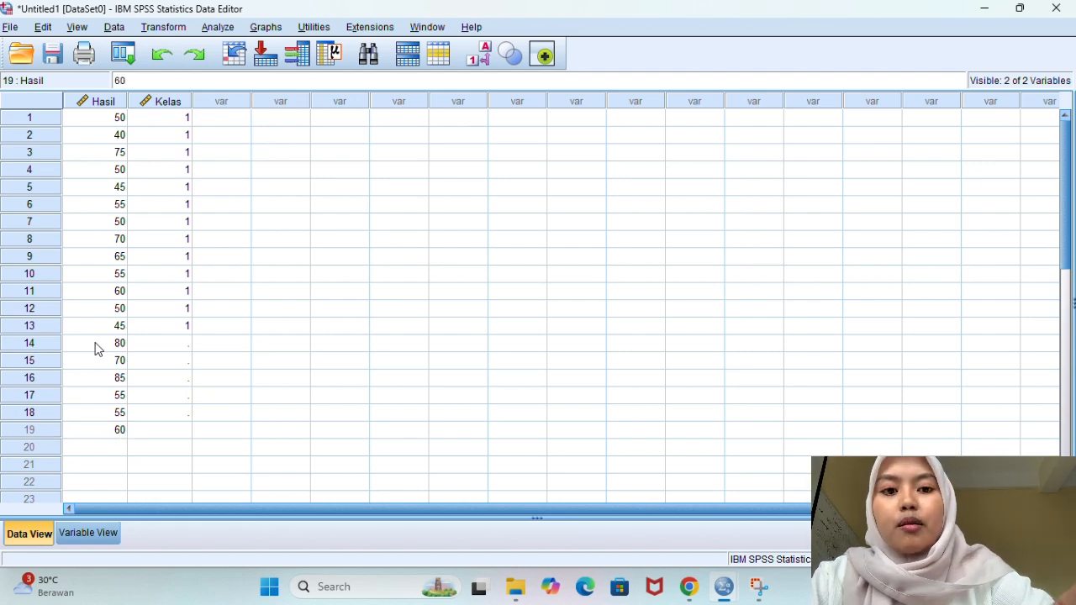
{"action": "key", "text": "Return"}
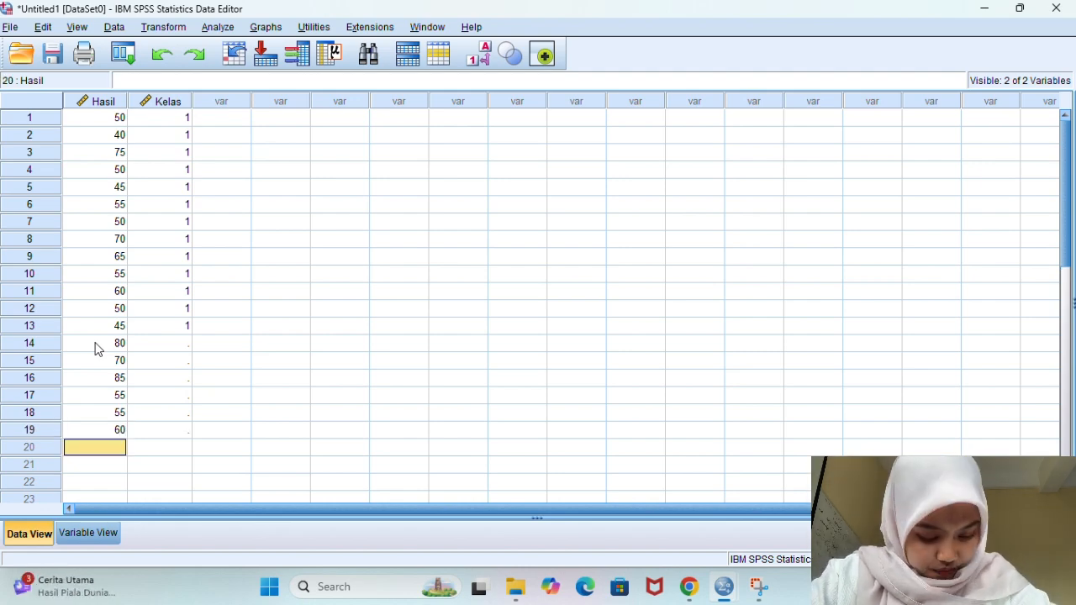
{"action": "type", "text": "55"}
{"action": "key", "text": "Return"}
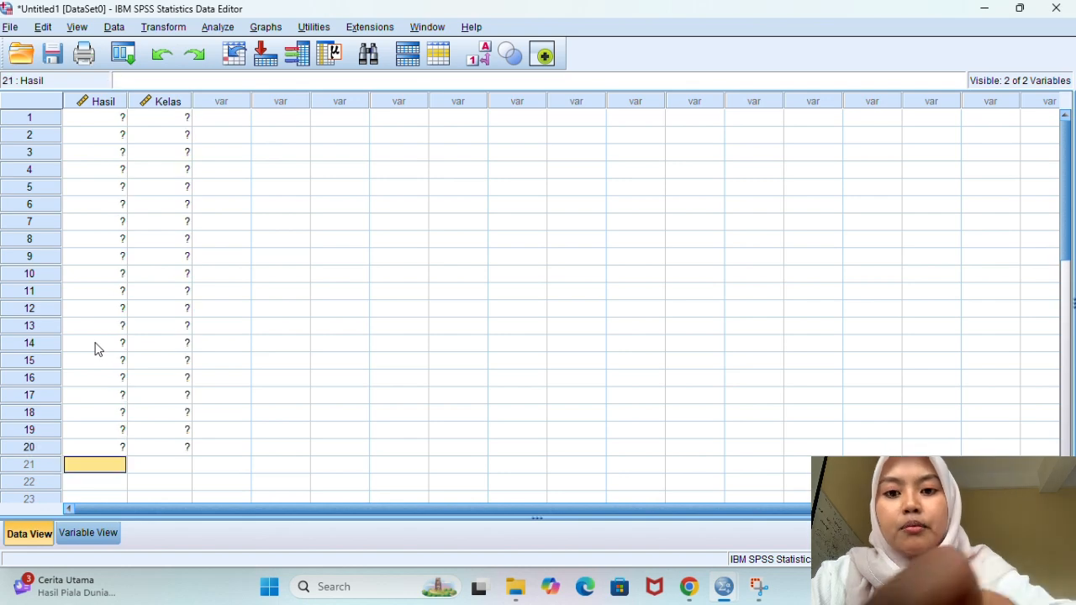
{"action": "type", "text": "7"}
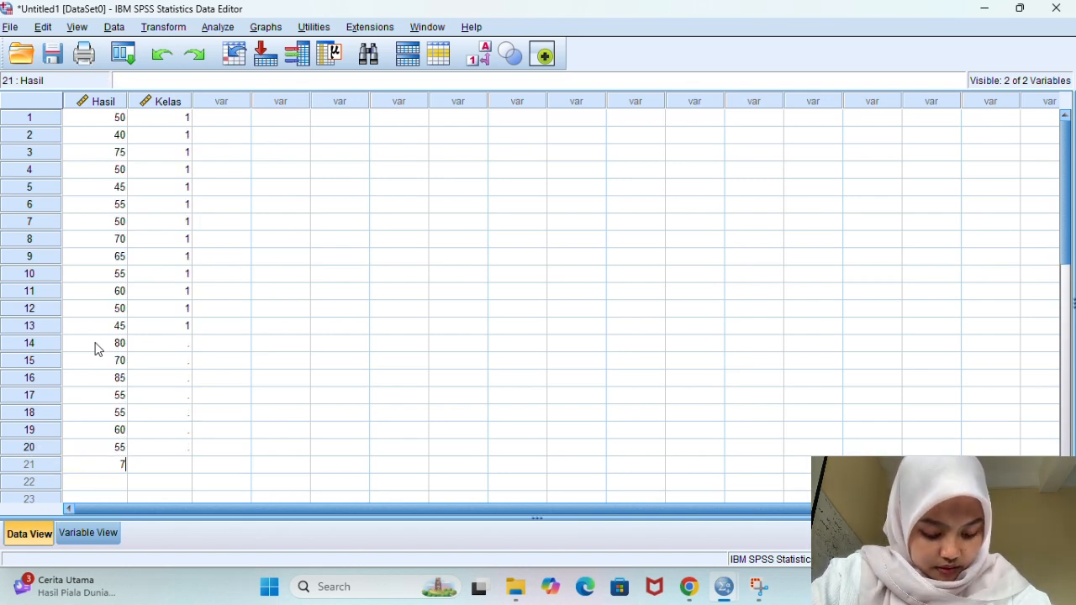
{"action": "type", "text": "0"}
{"action": "key", "text": "Return"}
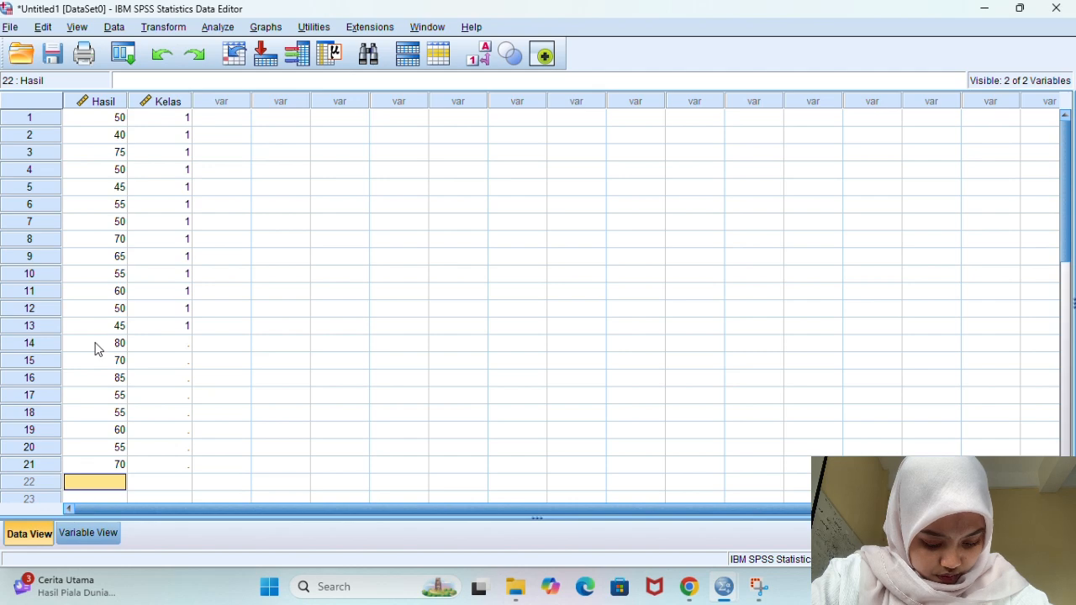
{"action": "type", "text": "60"}
{"action": "key", "text": "Return"}
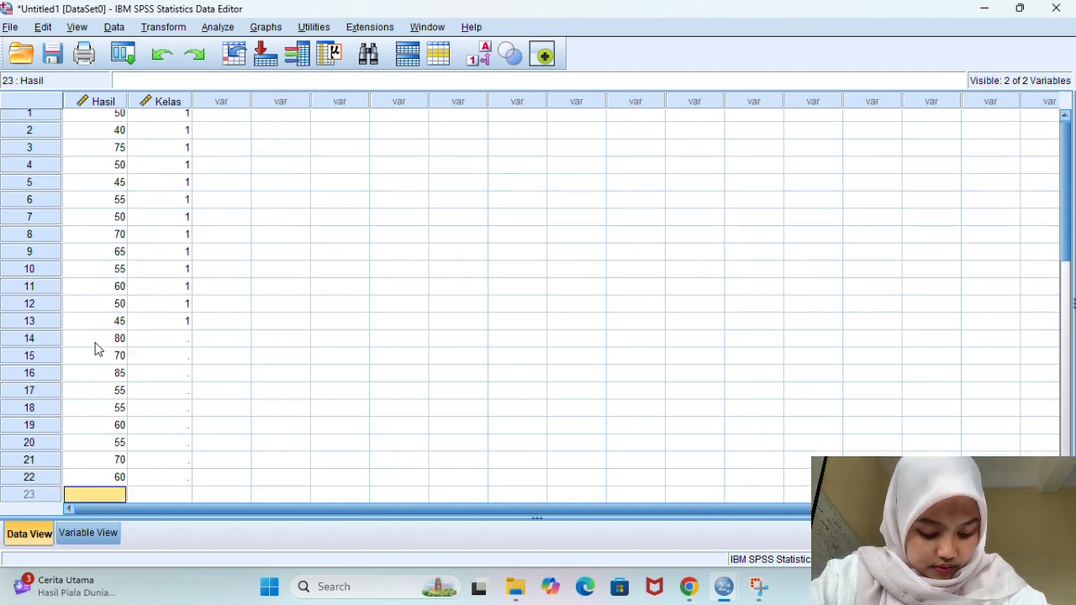
{"action": "type", "text": "85"}
{"action": "key", "text": "Return"}
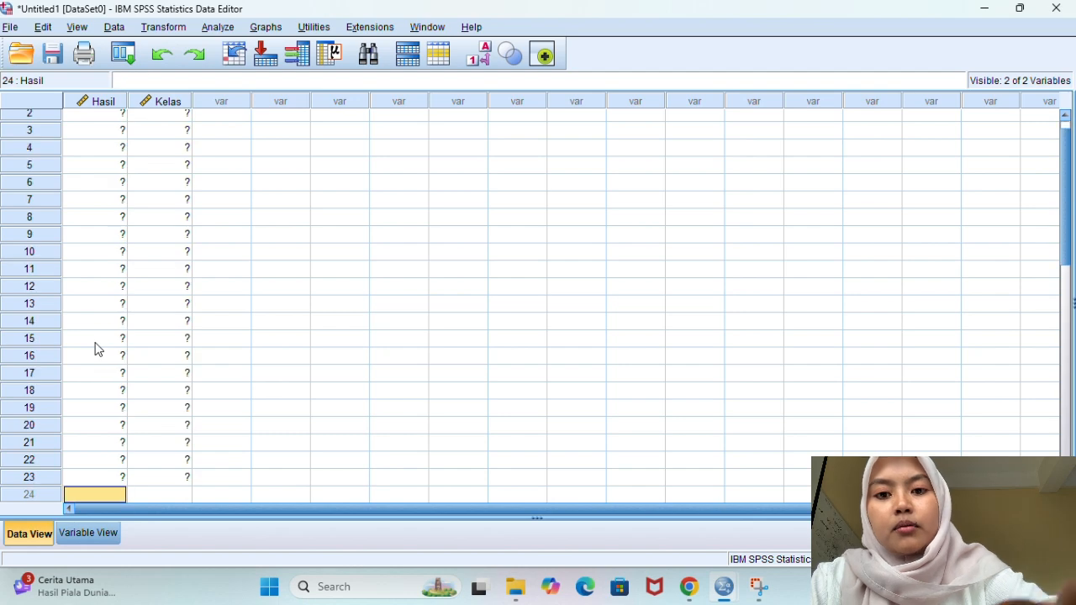
- Enter the Hasil scores 70, 65 and 70 in rows 24 to 26
{"action": "type", "text": "70"}
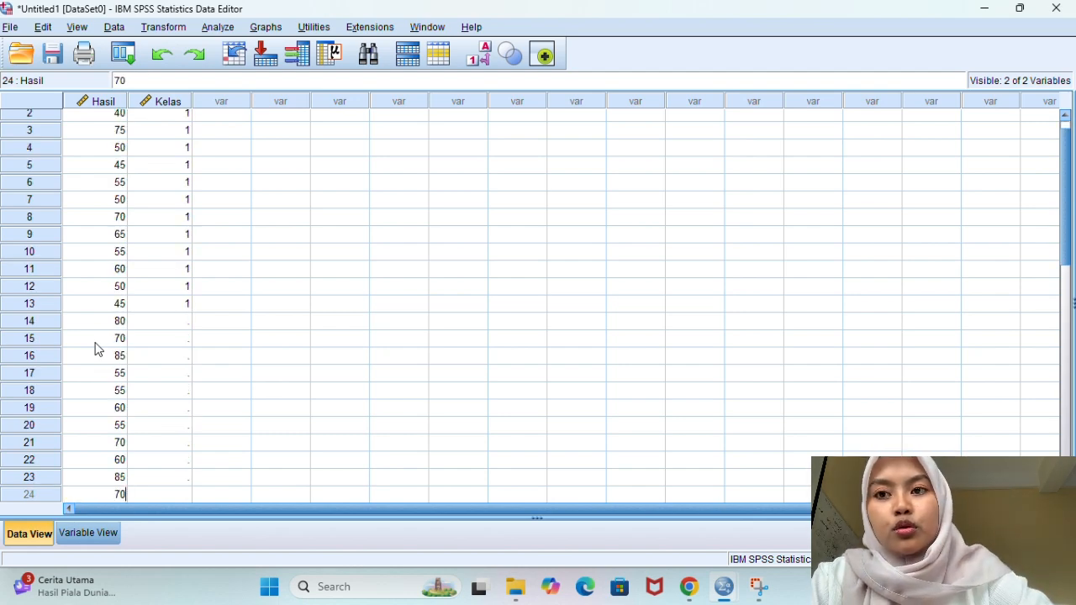
{"action": "key", "text": "Return"}
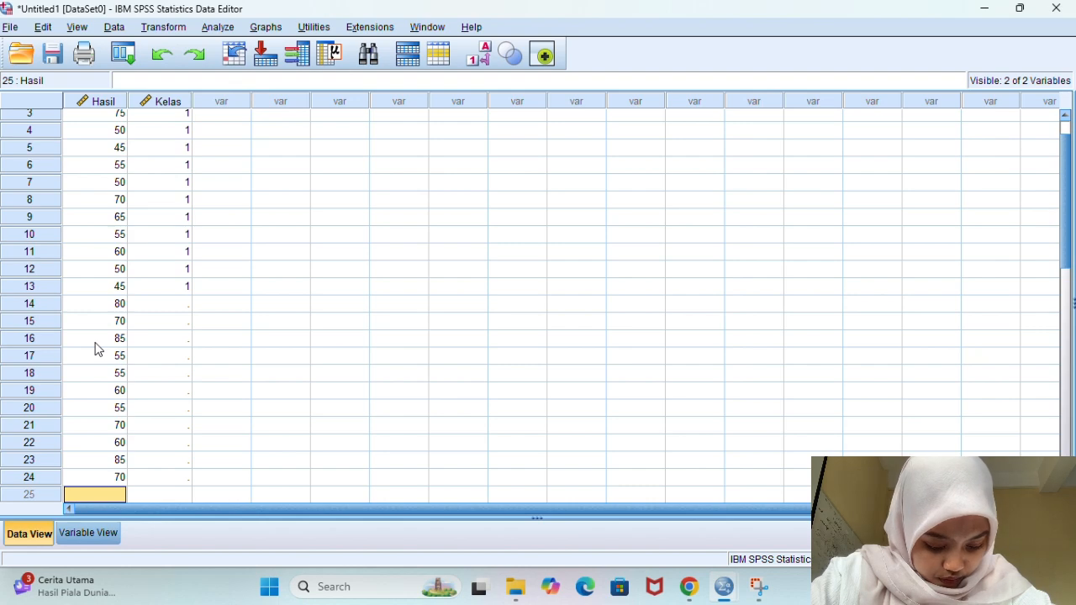
{"action": "type", "text": "65"}
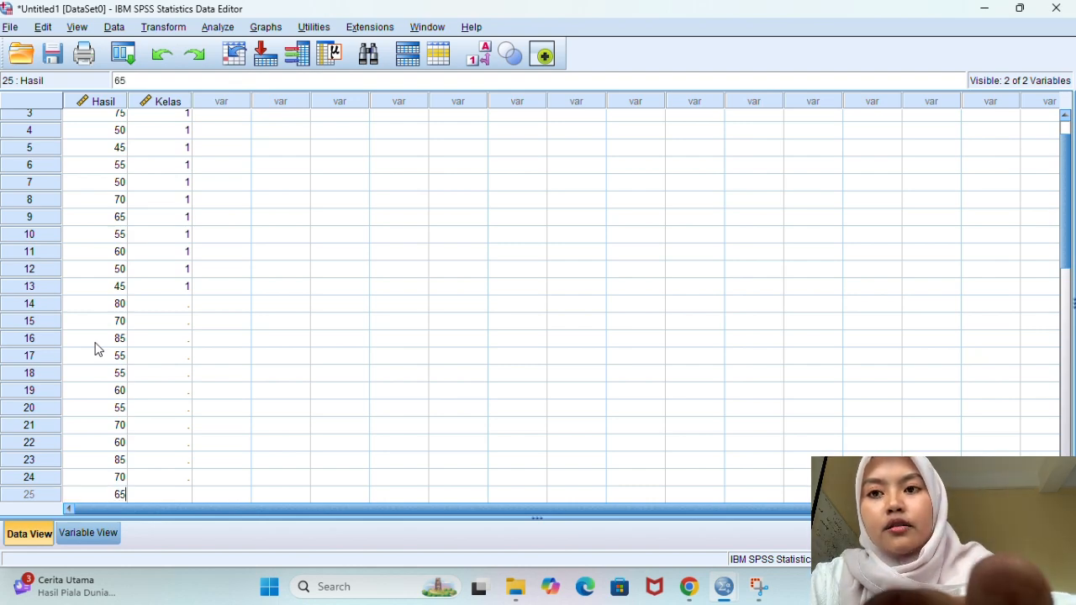
{"action": "key", "text": "Return"}
{"action": "type", "text": "70"}
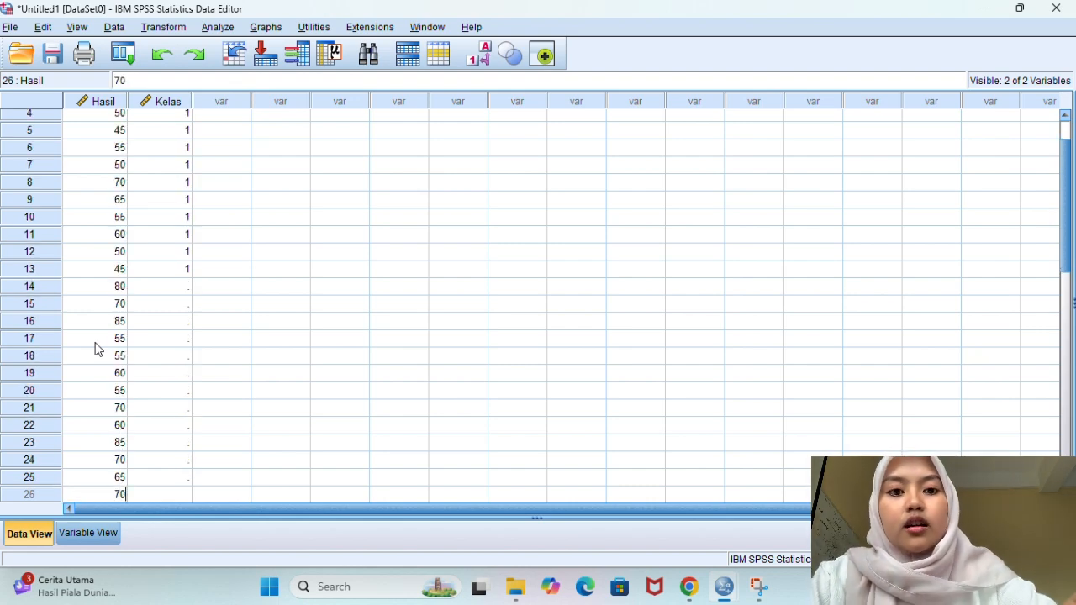
- Enter 2 for Kelas in rows 14 to 26
{"action": "left_click", "coordinate": [179, 286]}
{"action": "type", "text": "2"}
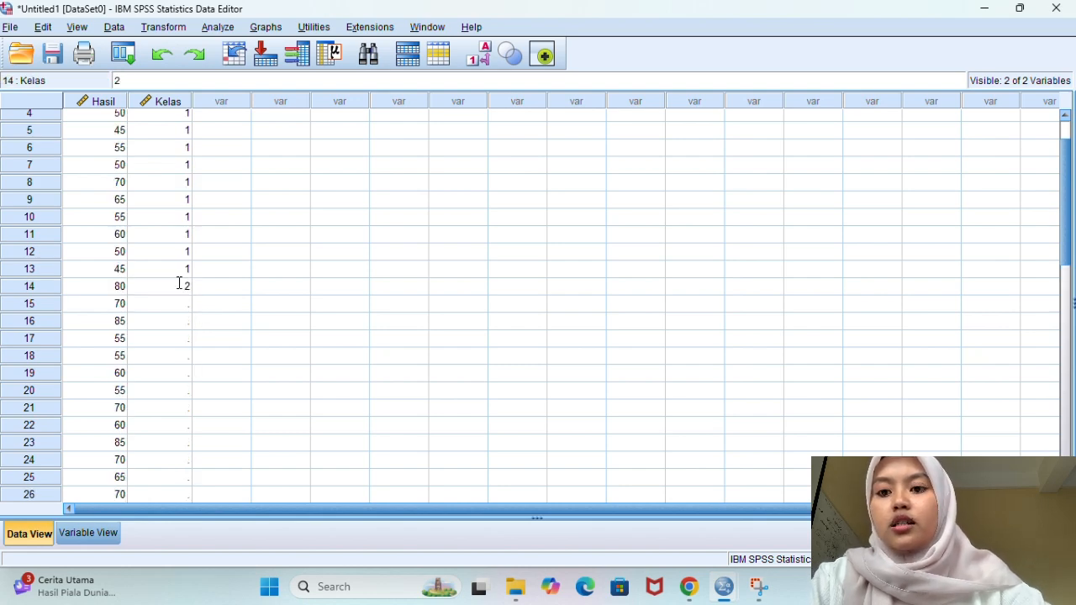
{"action": "key", "text": "Return"}
{"action": "type", "text": "2"}
{"action": "key", "text": "Return"}
{"action": "type", "text": "2"}
{"action": "key", "text": "Return"}
{"action": "type", "text": "2"}
{"action": "key", "text": "Return"}
{"action": "type", "text": "2"}
{"action": "key", "text": "Return"}
{"action": "type", "text": "2 2 2 2 2 2"}
{"action": "key", "text": "Return"}
{"action": "type", "text": "2"}
{"action": "key", "text": "Return"}
{"action": "type", "text": "2"}
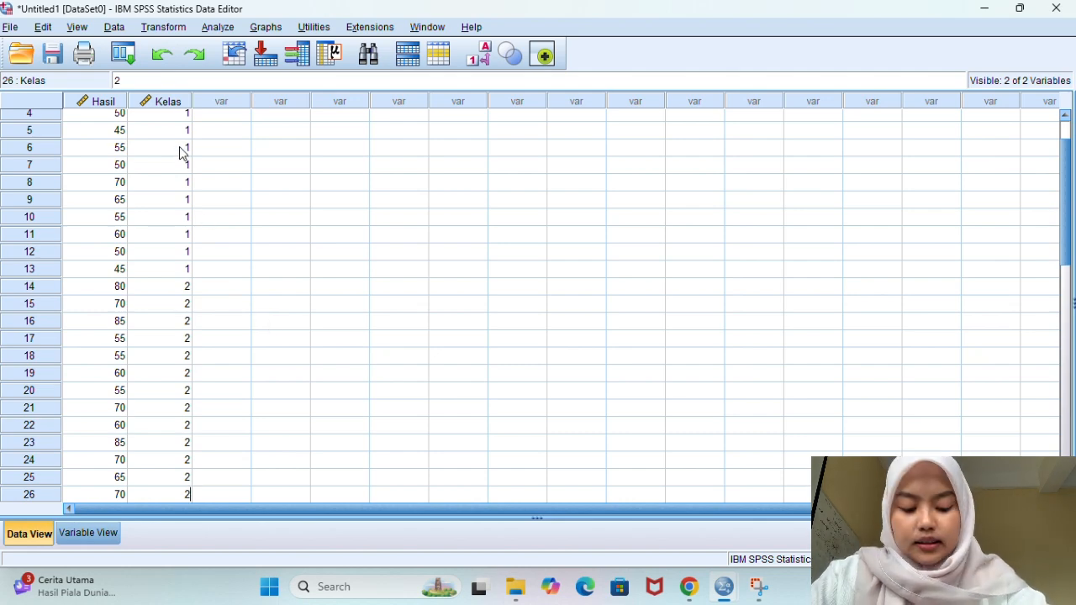
- Set up an Explore analysis with Hasil belajar siswa as the dependent variable and Kelas as the factor
{"action": "left_click", "coordinate": [216, 28]}
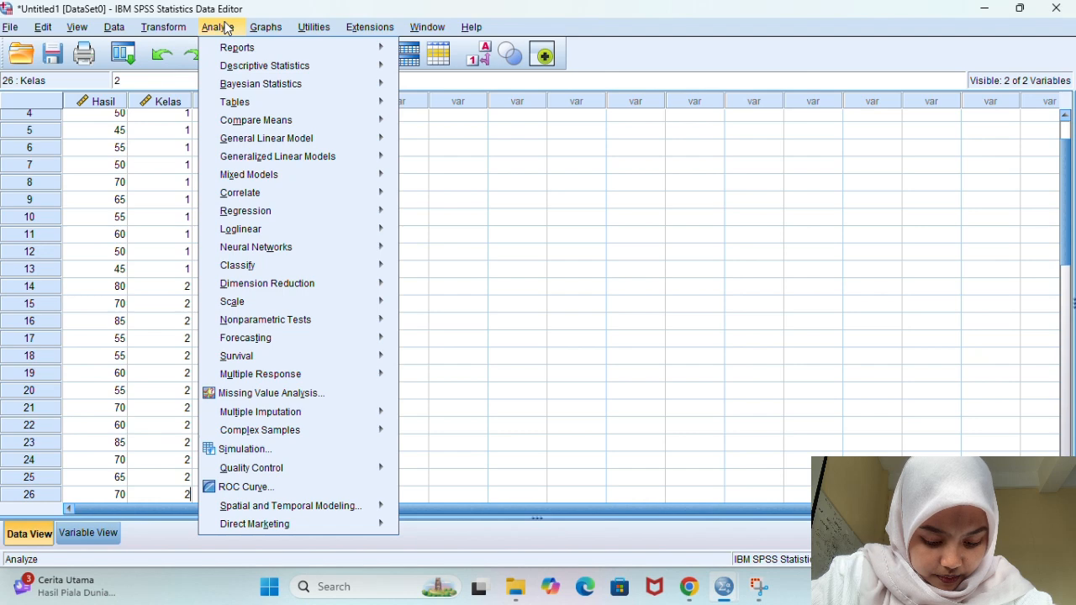
{"action": "mouse_move", "coordinate": [232, 71]}
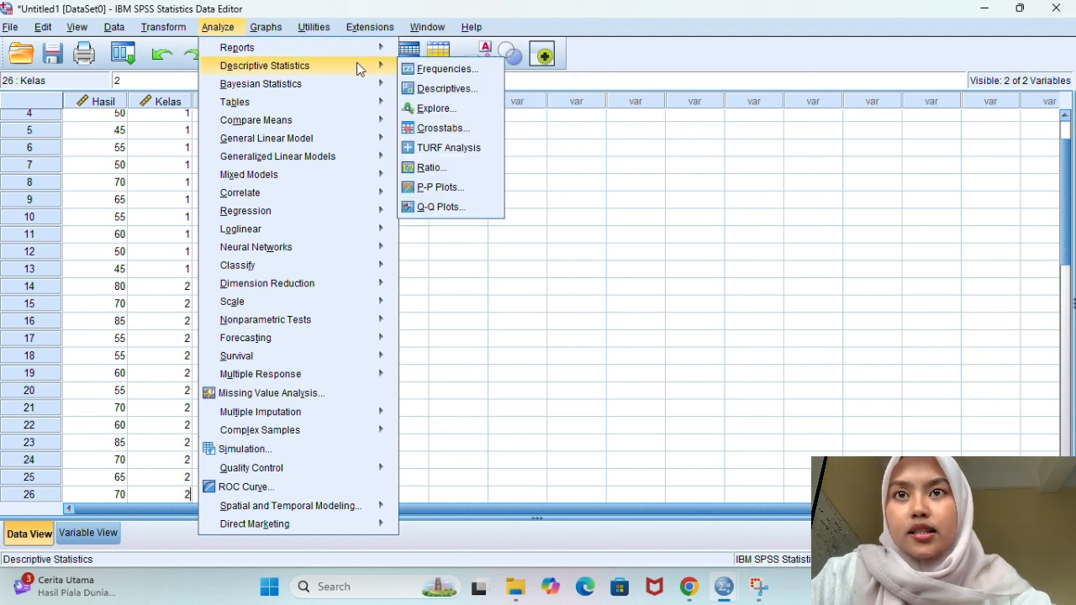
{"action": "left_click", "coordinate": [436, 110]}
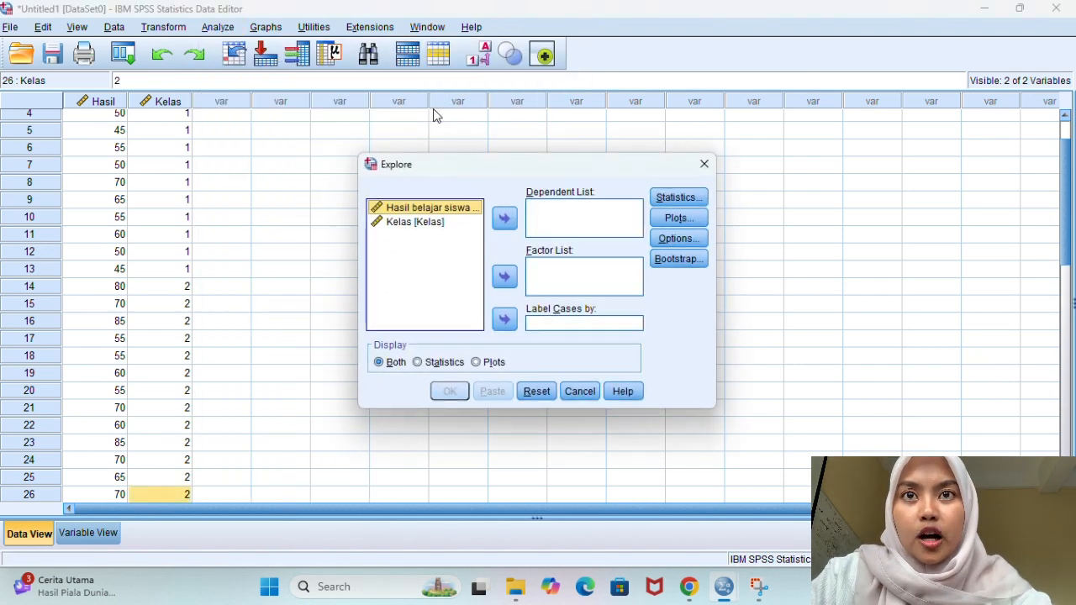
{"action": "left_click", "coordinate": [504, 220]}
{"action": "left_click", "coordinate": [447, 218]}
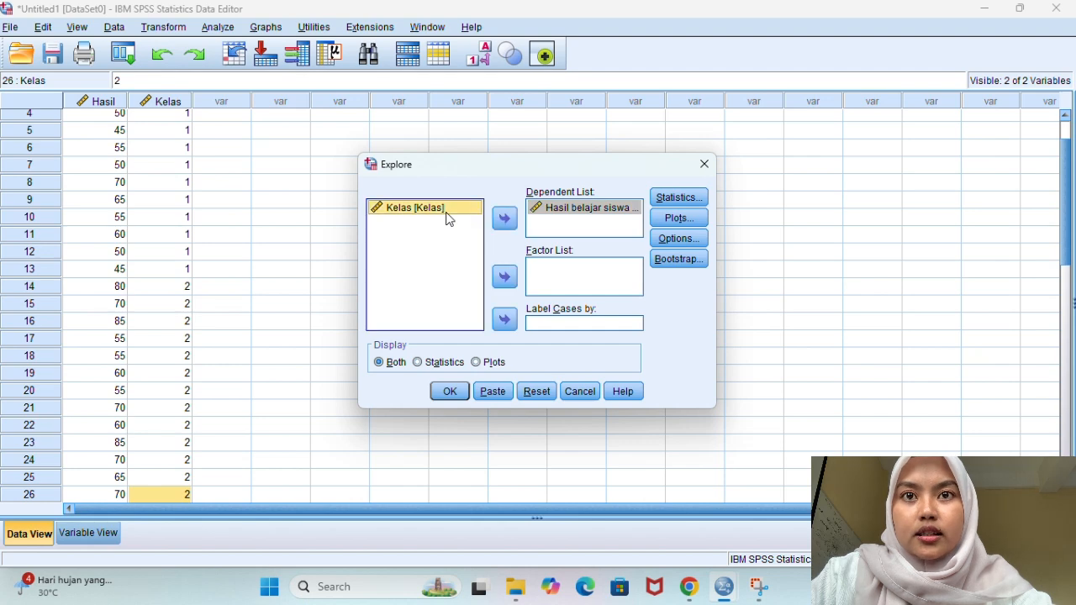
{"action": "left_click", "coordinate": [505, 277]}
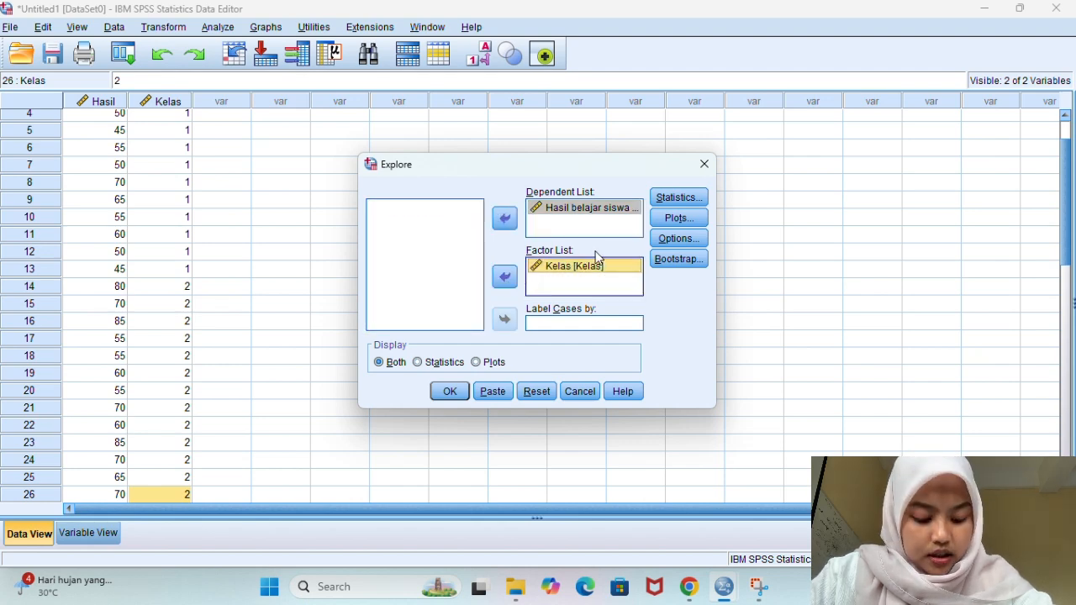
- Include normality plots with tests in the Explore analysis and run it
{"action": "left_click", "coordinate": [678, 218]}
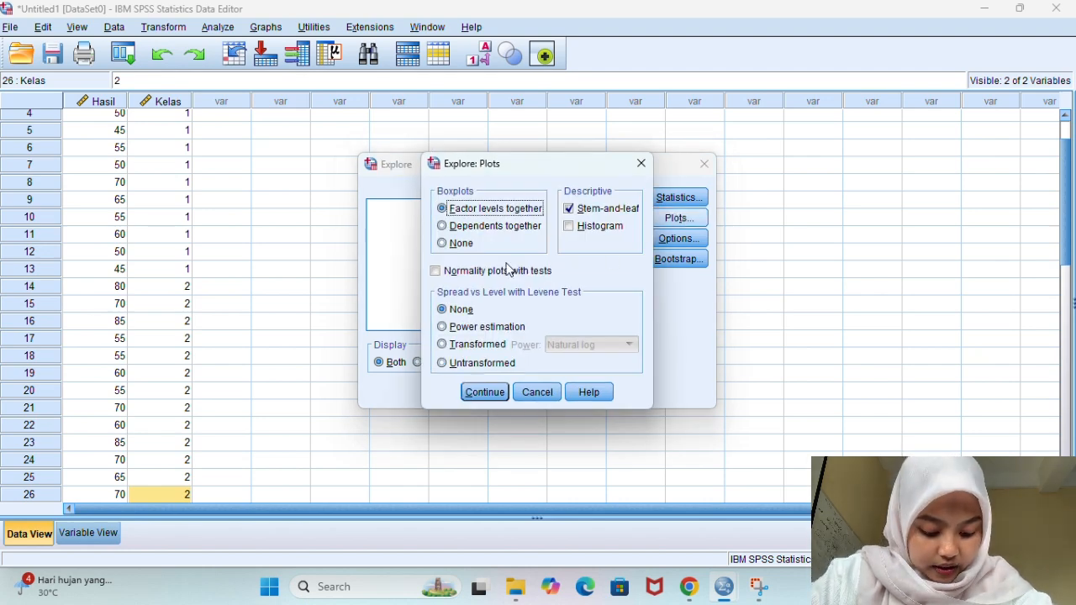
{"action": "left_click", "coordinate": [436, 270]}
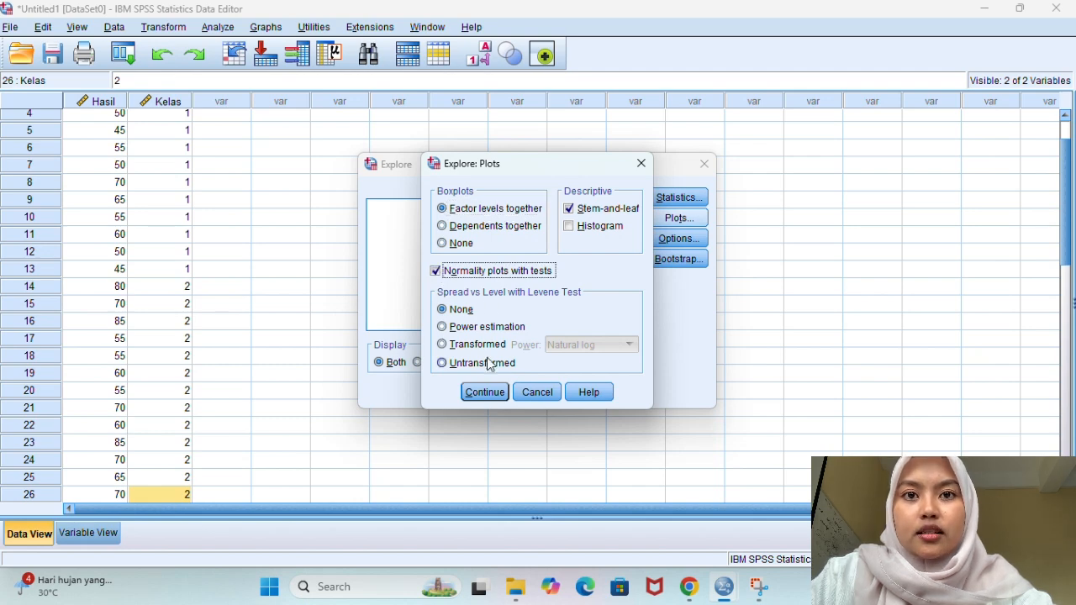
{"action": "left_click", "coordinate": [484, 392]}
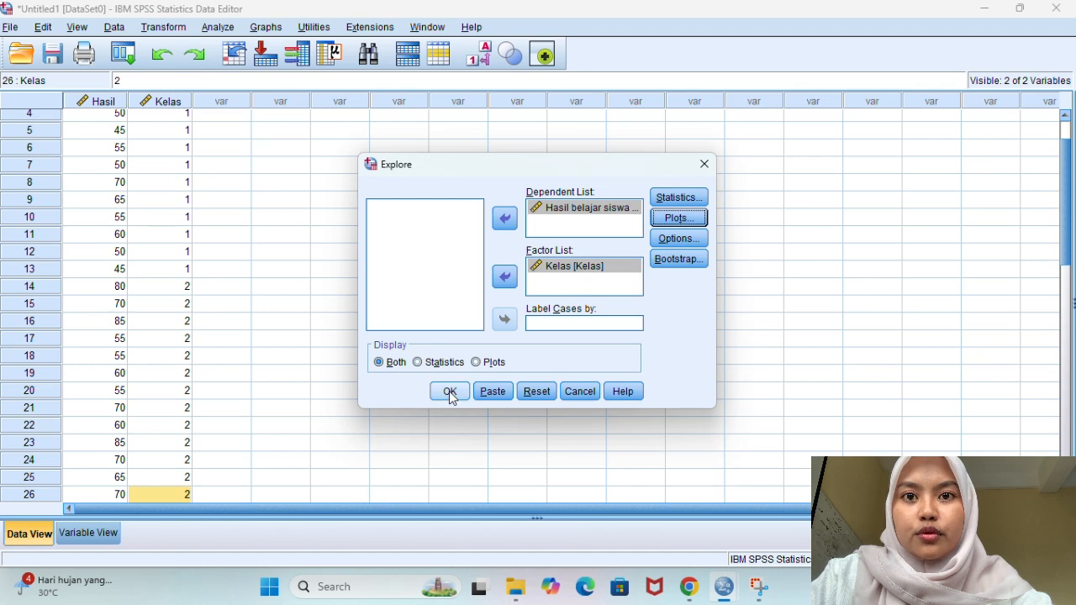
{"action": "left_click", "coordinate": [448, 393]}
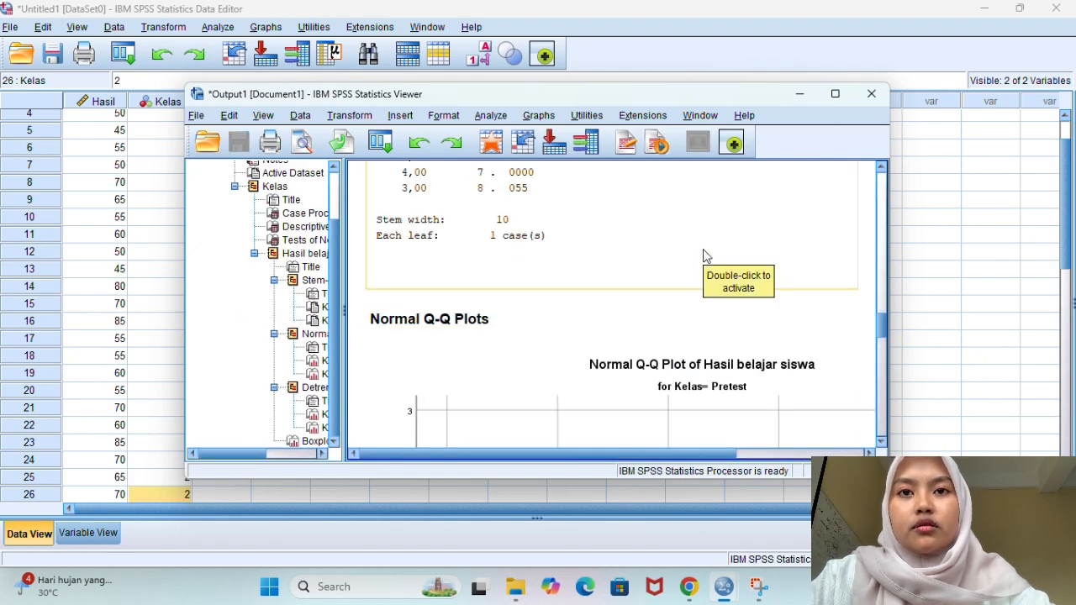
- Examine the normality test table, the stem-and-leaf plots and the start of the Normal Q-Q plots in the output
{"action": "scroll", "coordinate": [625, 280], "scroll_direction": "up", "scroll_amount": 3}
{"action": "scroll", "coordinate": [625, 280], "scroll_direction": "down", "scroll_amount": 3}
{"action": "scroll", "coordinate": [625, 281], "scroll_direction": "up", "scroll_amount": 6}
{"action": "scroll", "coordinate": [625, 281], "scroll_direction": "up", "scroll_amount": 5}
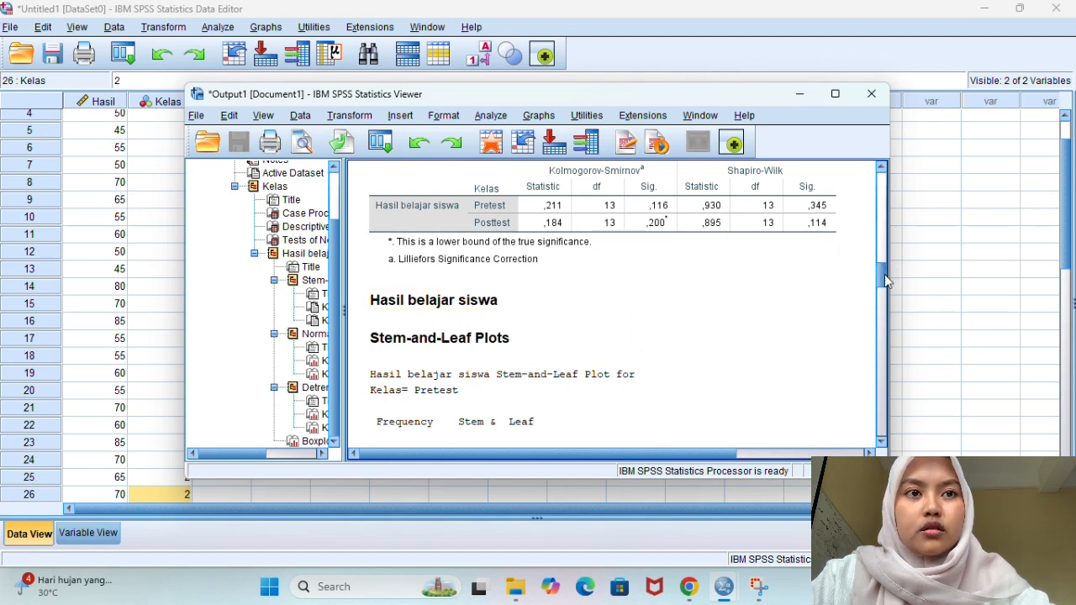
{"action": "scroll", "coordinate": [885, 274], "scroll_direction": "down", "scroll_amount": 2}
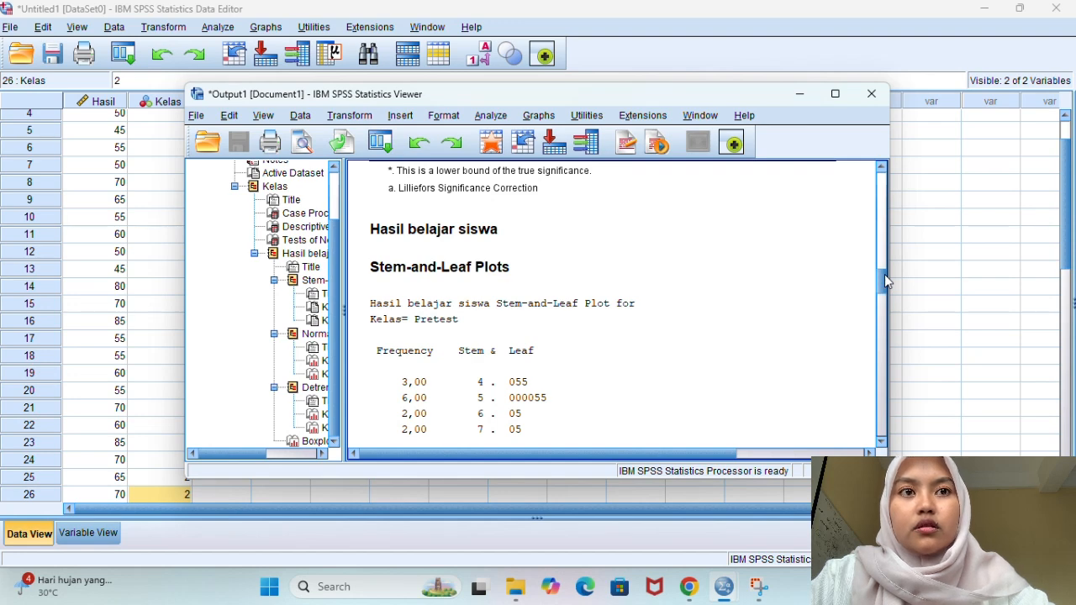
{"action": "scroll", "coordinate": [884, 274], "scroll_direction": "down", "scroll_amount": 5}
{"action": "scroll", "coordinate": [885, 280], "scroll_direction": "down", "scroll_amount": 5}
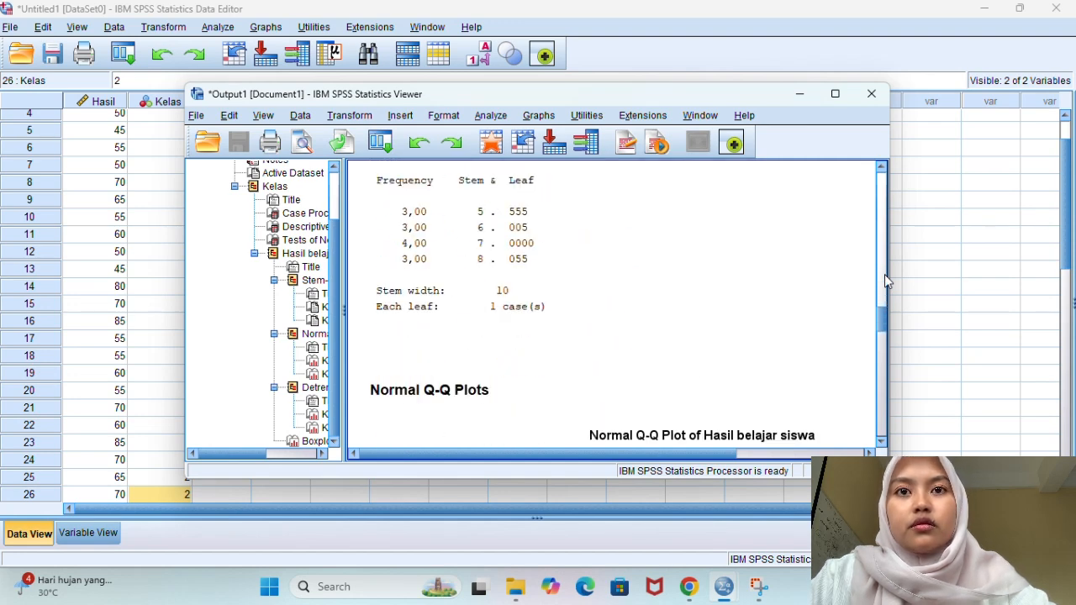
{"action": "scroll", "coordinate": [884, 280], "scroll_direction": "up", "scroll_amount": 12}
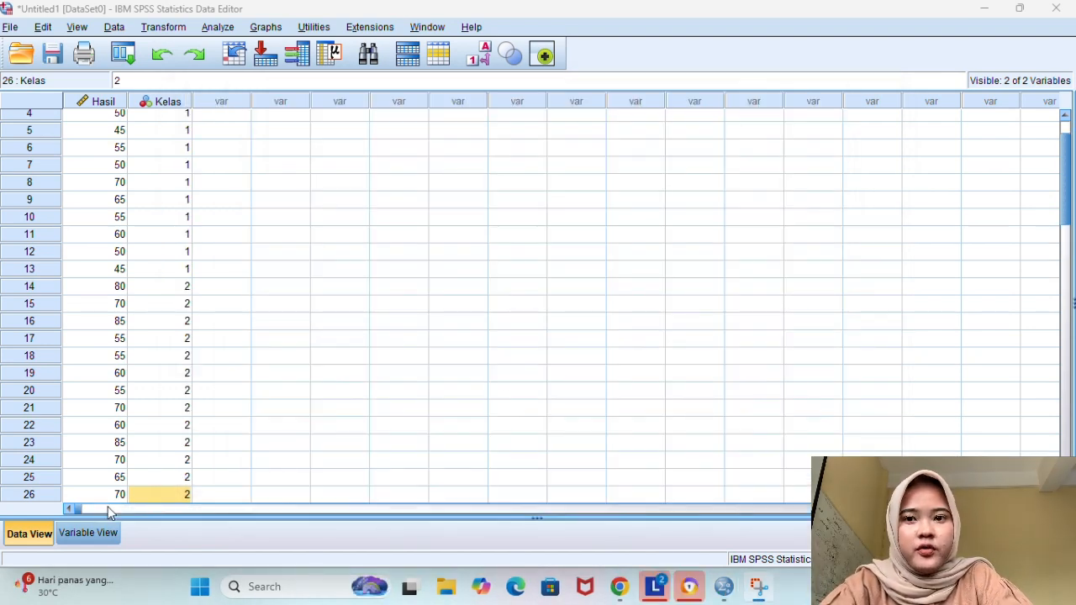
- Rename the variable Hasil as Pretest and the variable Kelas as Posttest
{"action": "left_click", "coordinate": [88, 533]}
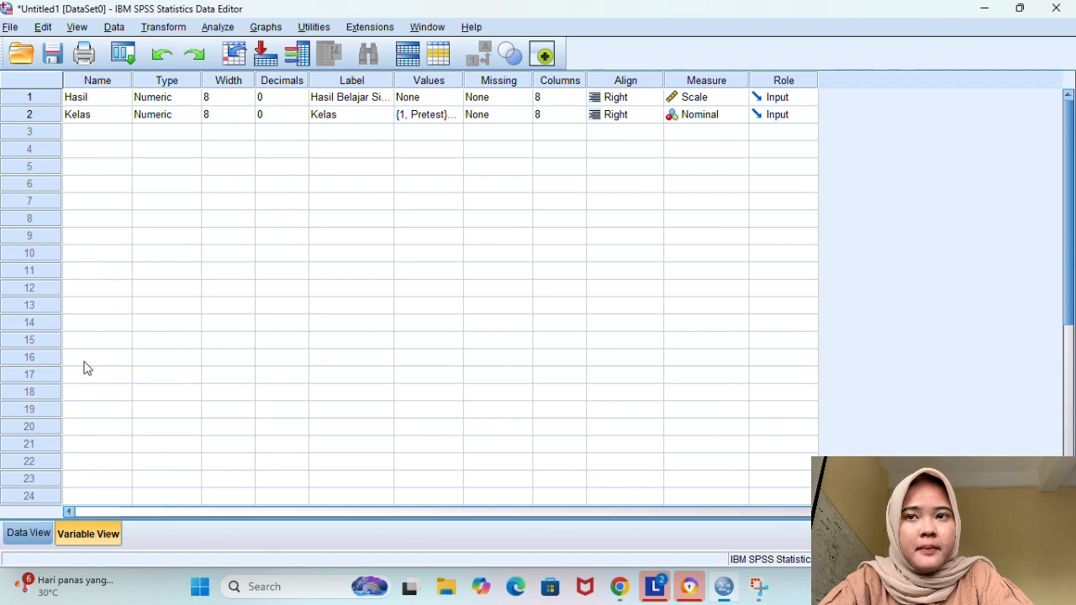
{"action": "left_click", "coordinate": [99, 101]}
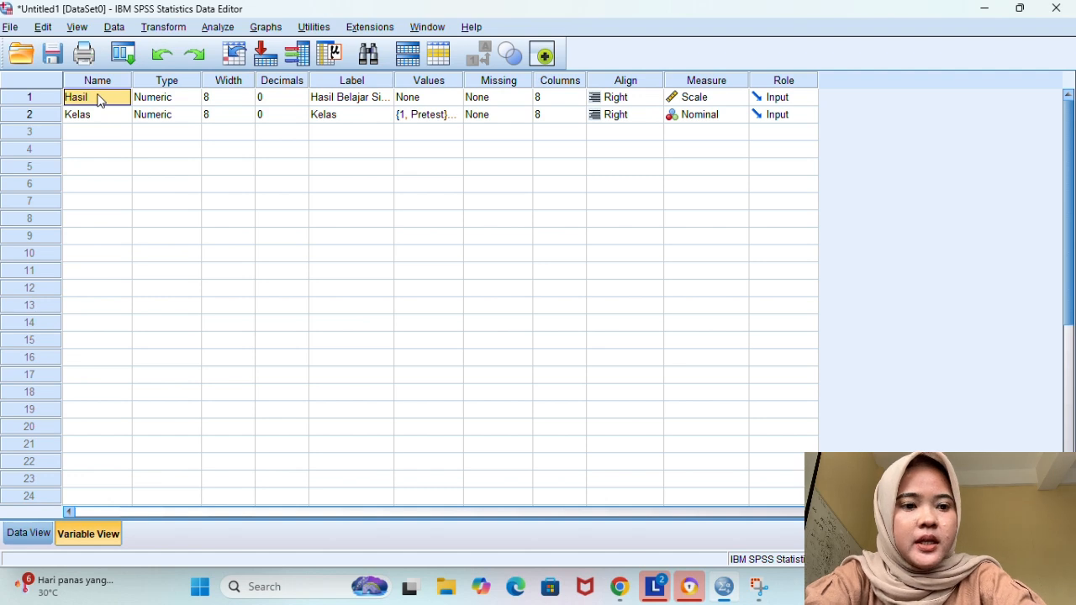
{"action": "type", "text": "Pre"}
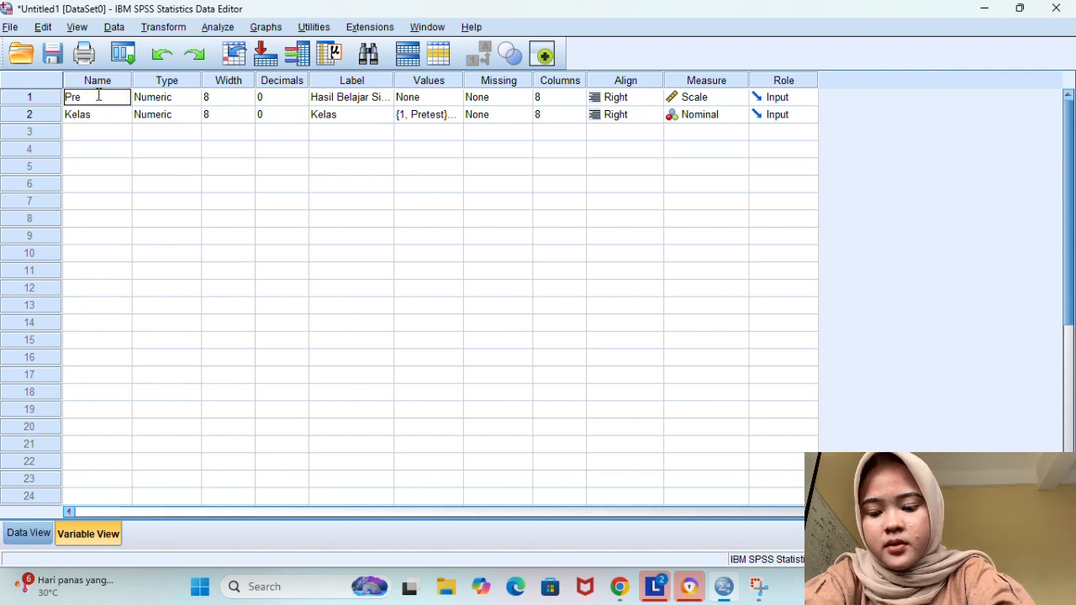
{"action": "type", "text": "test"}
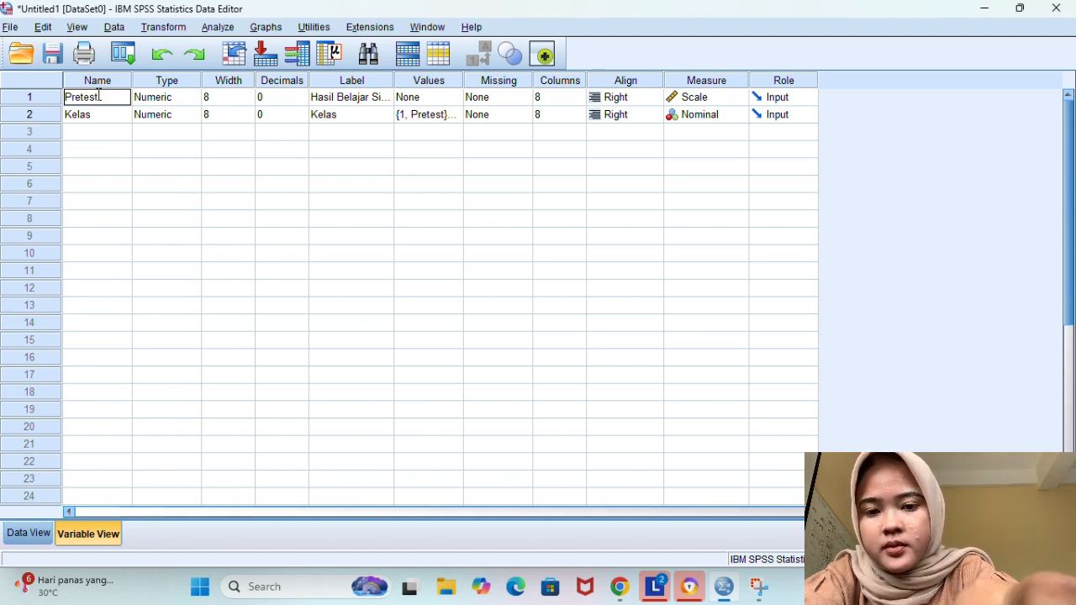
{"action": "key", "text": "Return"}
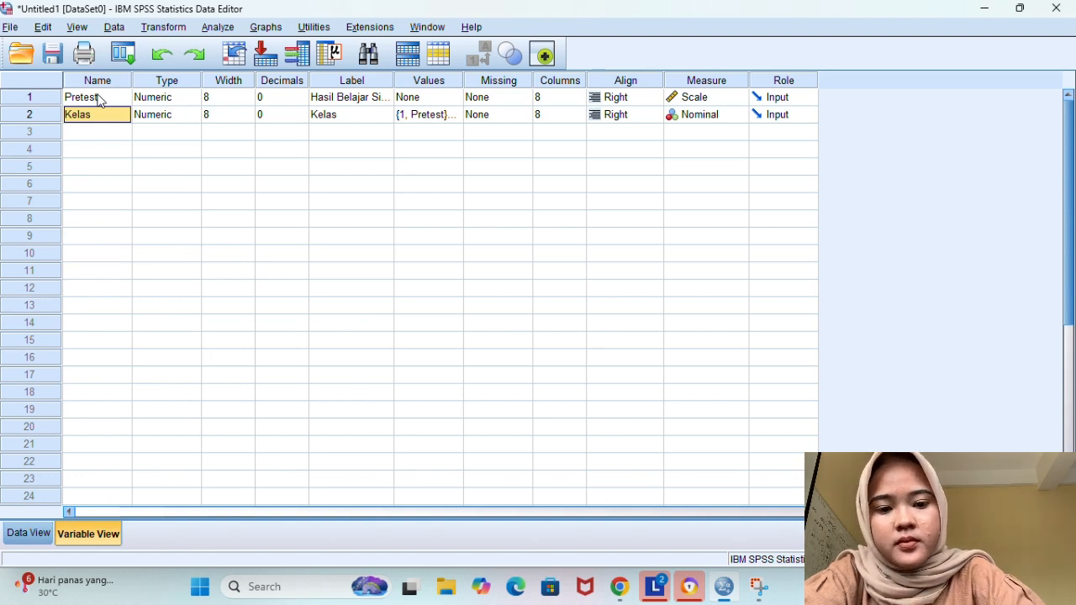
{"action": "key", "text": "BackSpace"}
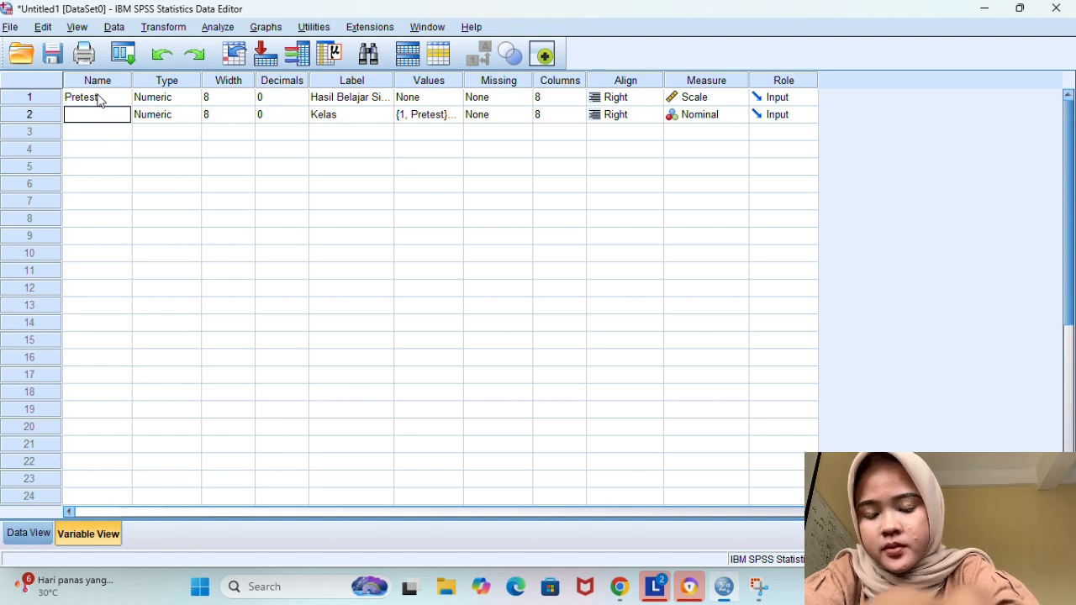
{"action": "type", "text": "P"}
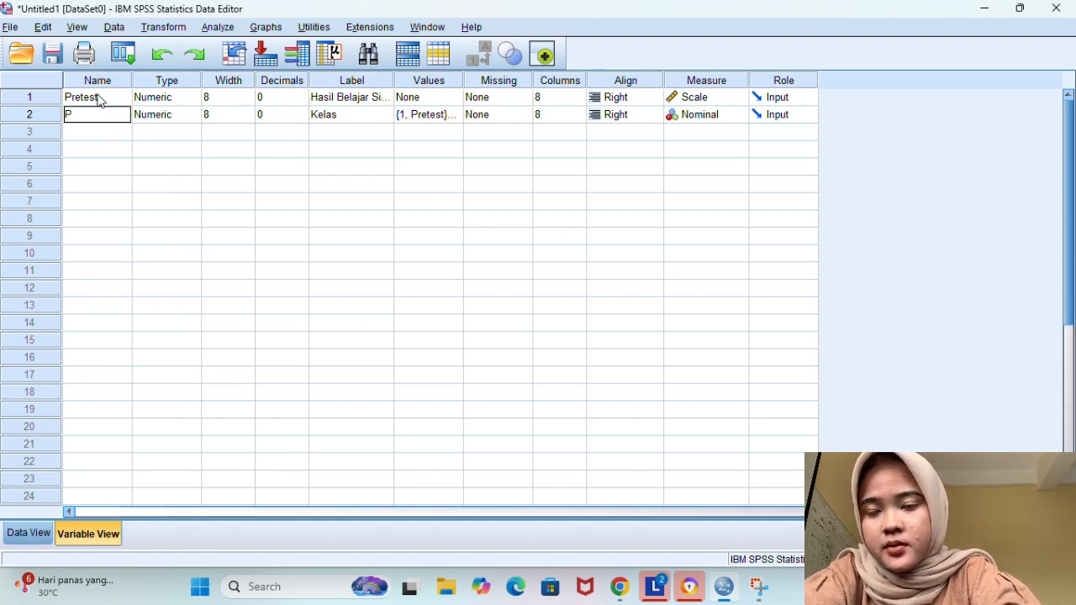
{"action": "type", "text": "o"}
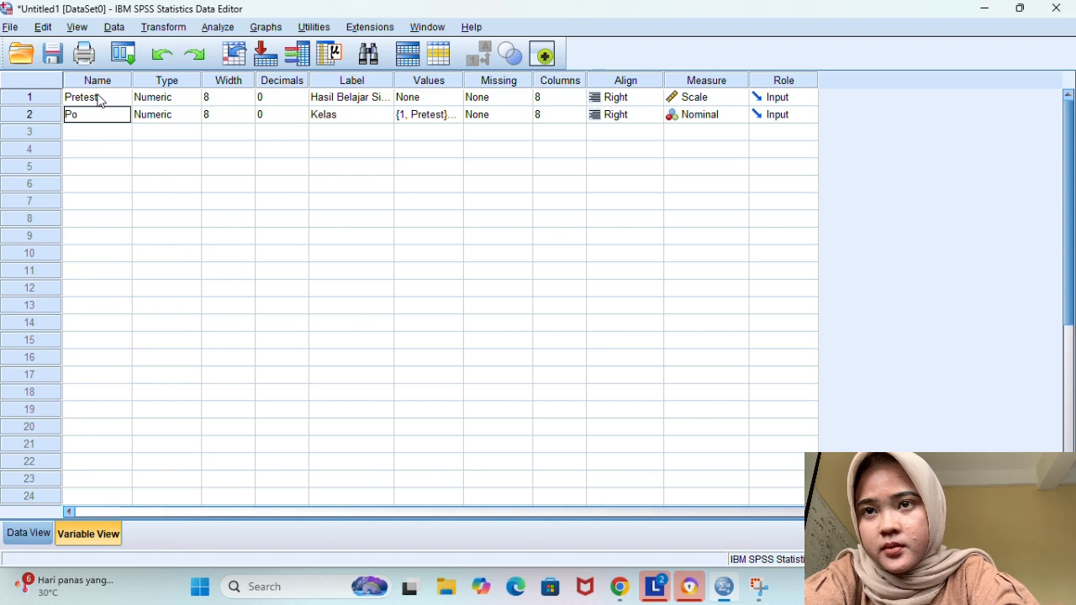
{"action": "type", "text": "s"}
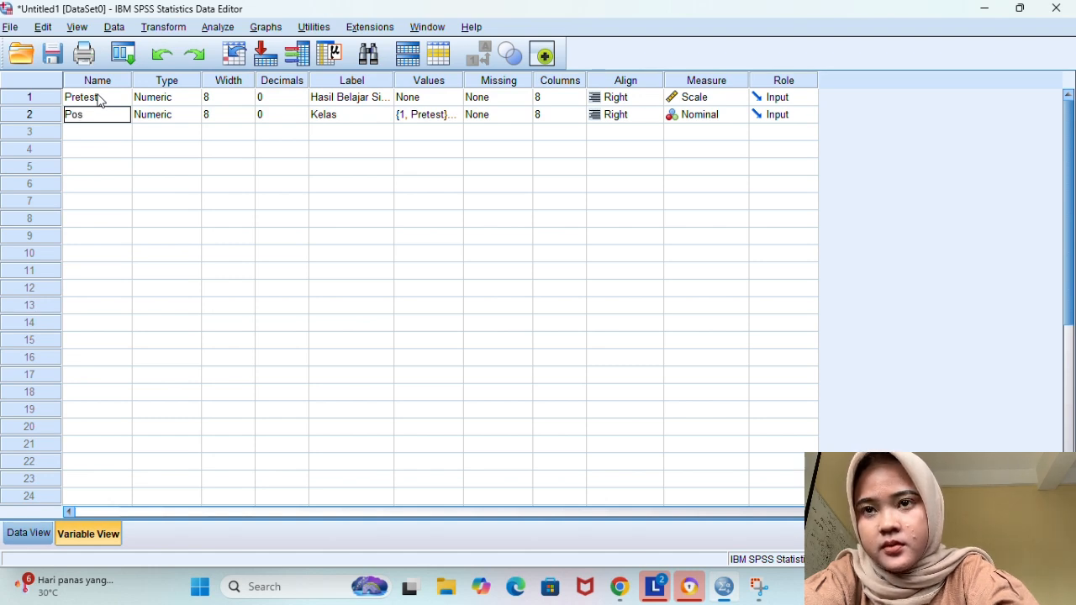
{"action": "type", "text": "ttest"}
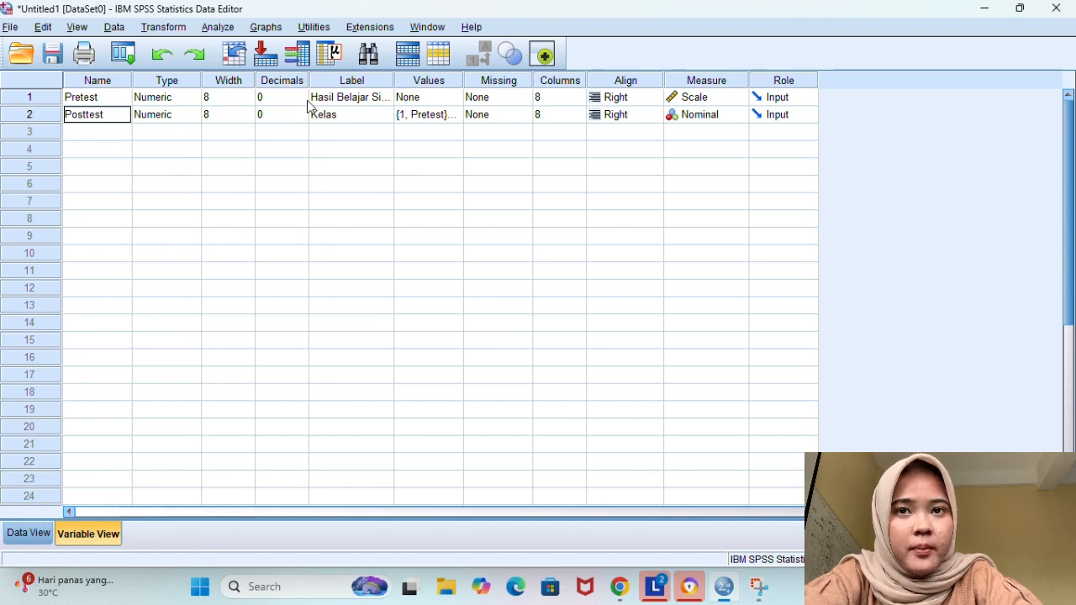
- Label the first variable Pretest and the second Posttest, and set the Posttest variable's measure to Scale
{"action": "left_click", "coordinate": [355, 99]}
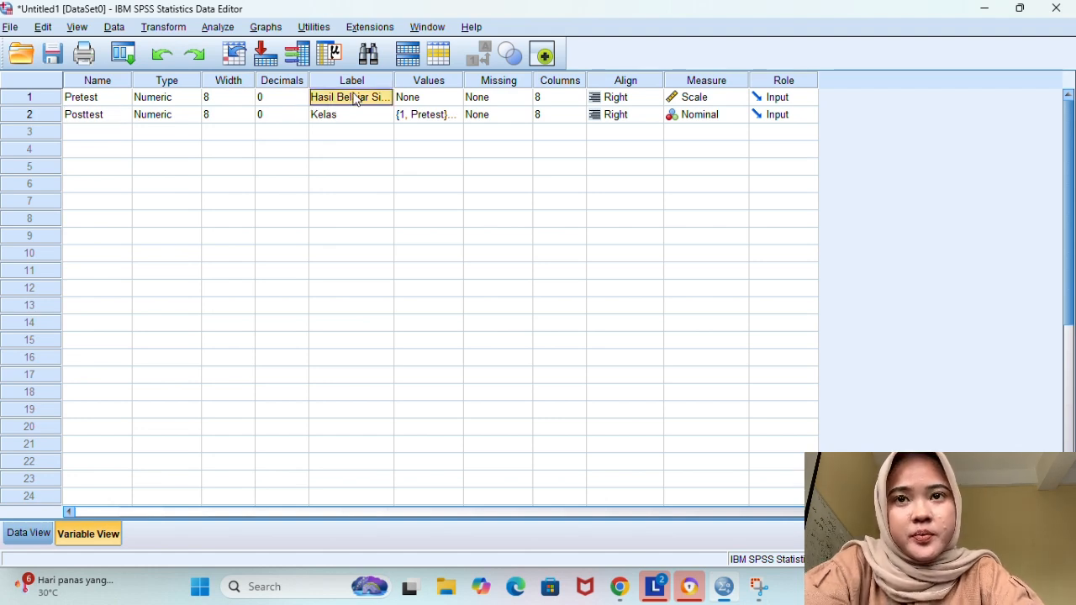
{"action": "type", "text": "Pretest"}
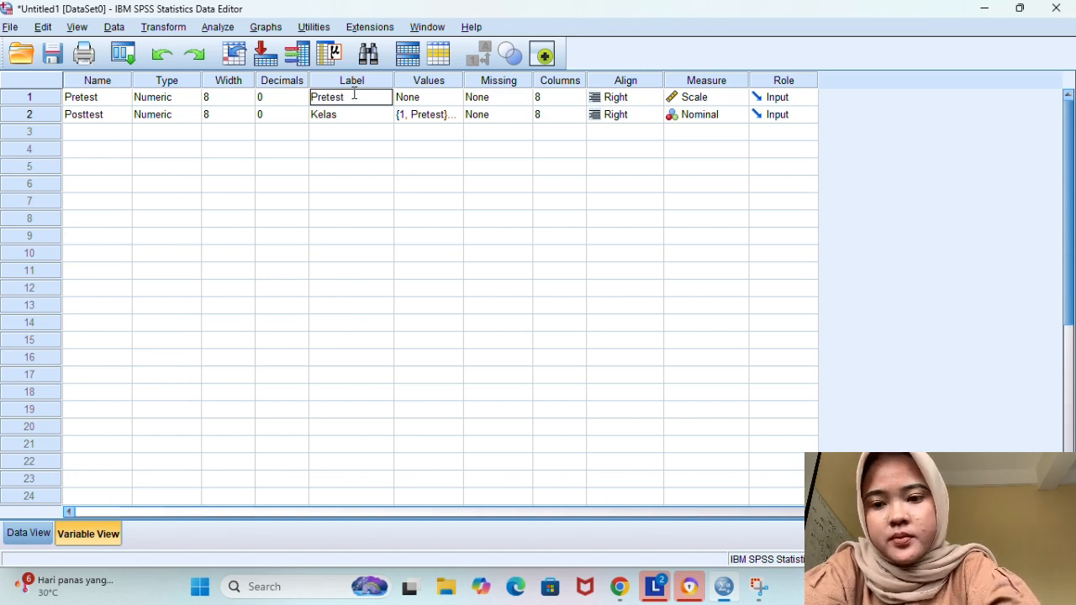
{"action": "key", "text": "Return"}
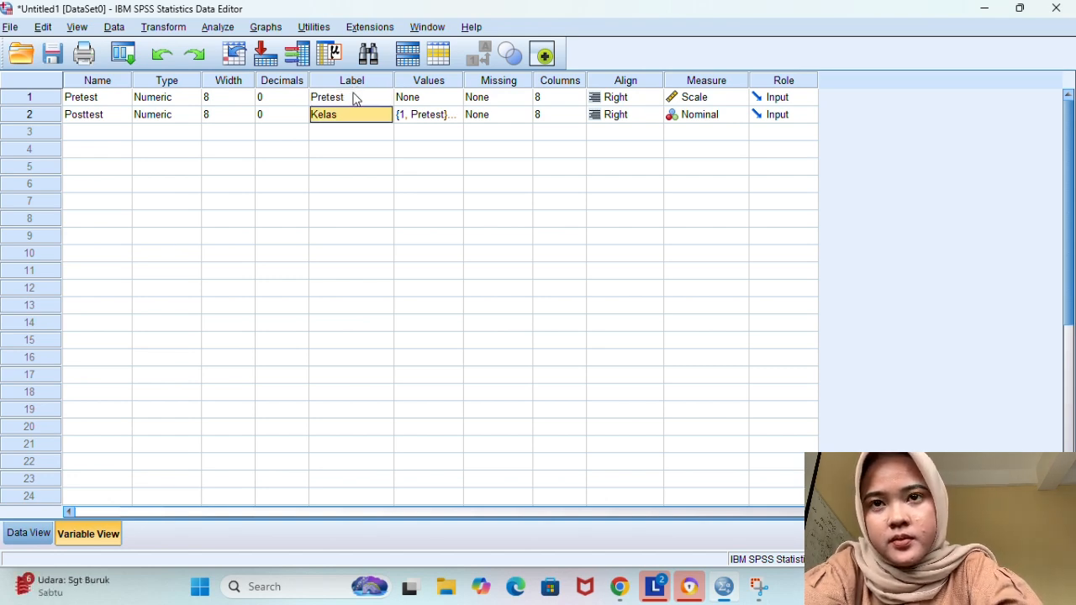
{"action": "key", "text": "BackSpace"}
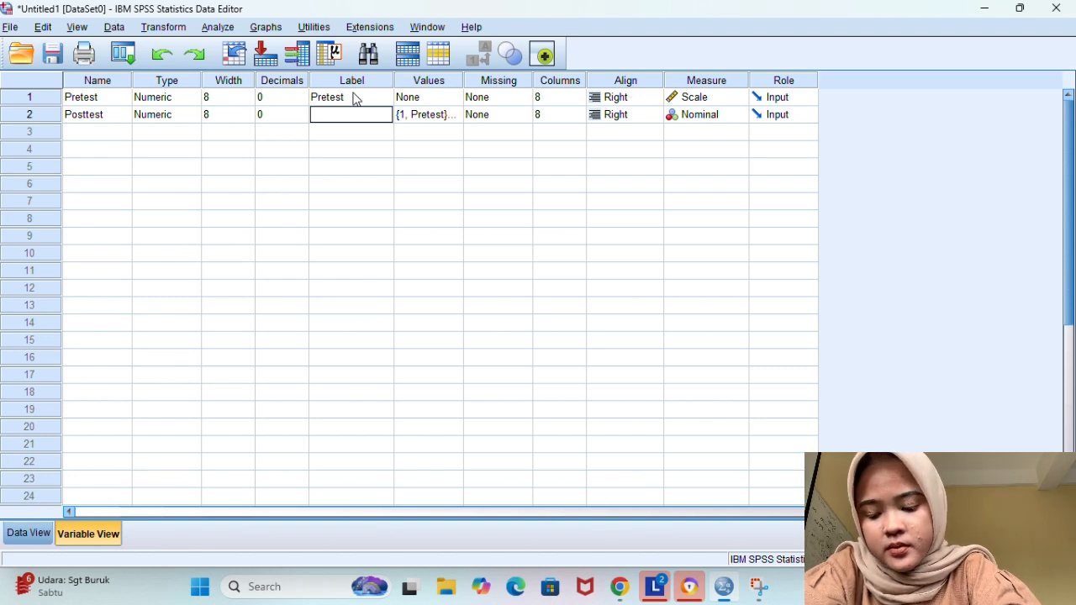
{"action": "type", "text": "Po"}
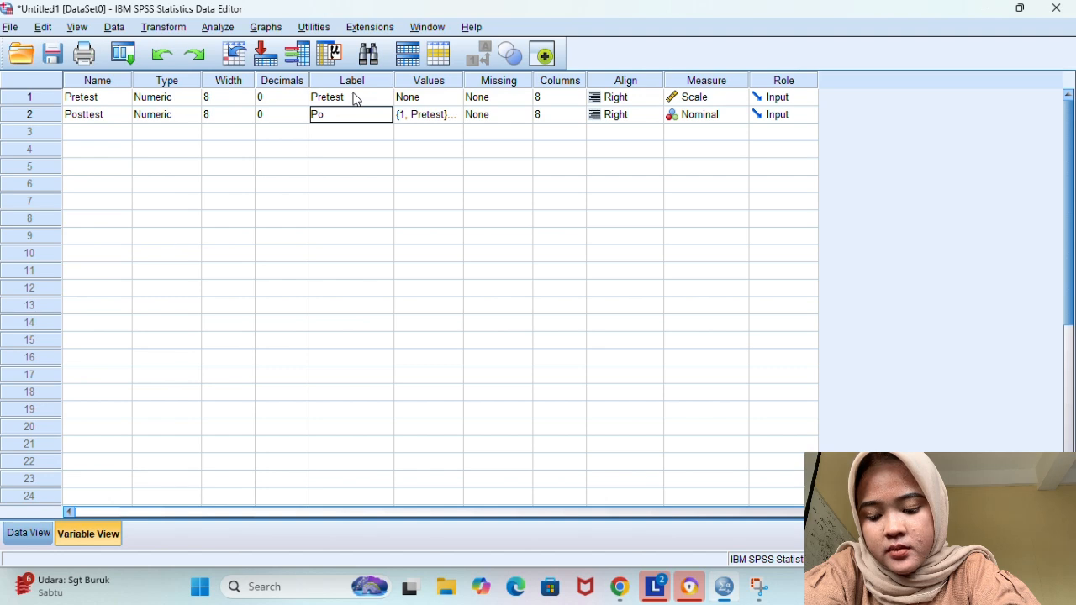
{"action": "type", "text": "st"}
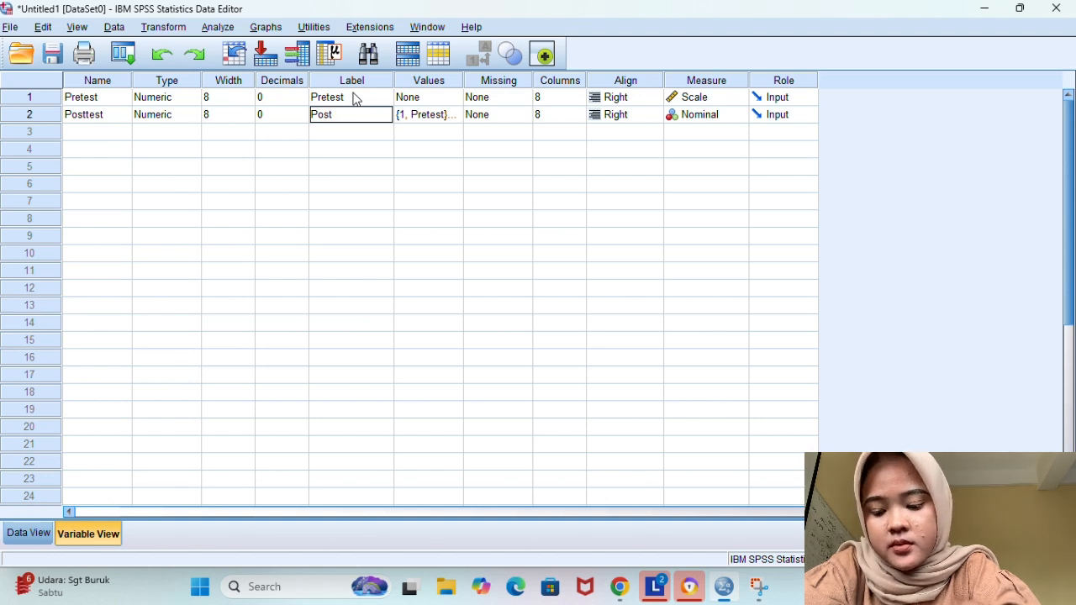
{"action": "type", "text": "test"}
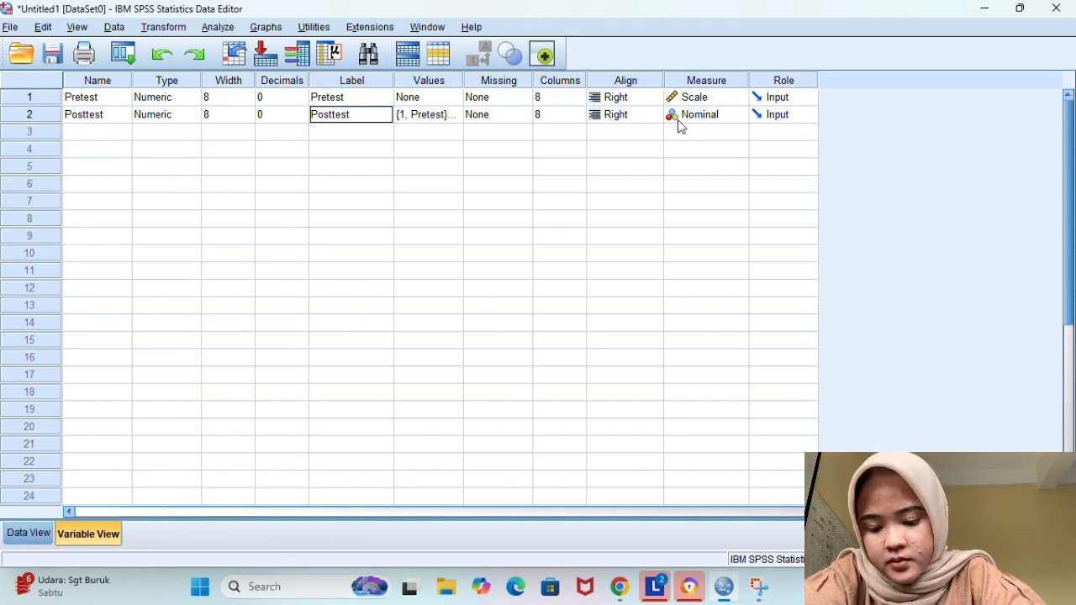
{"action": "left_click", "coordinate": [726, 117]}
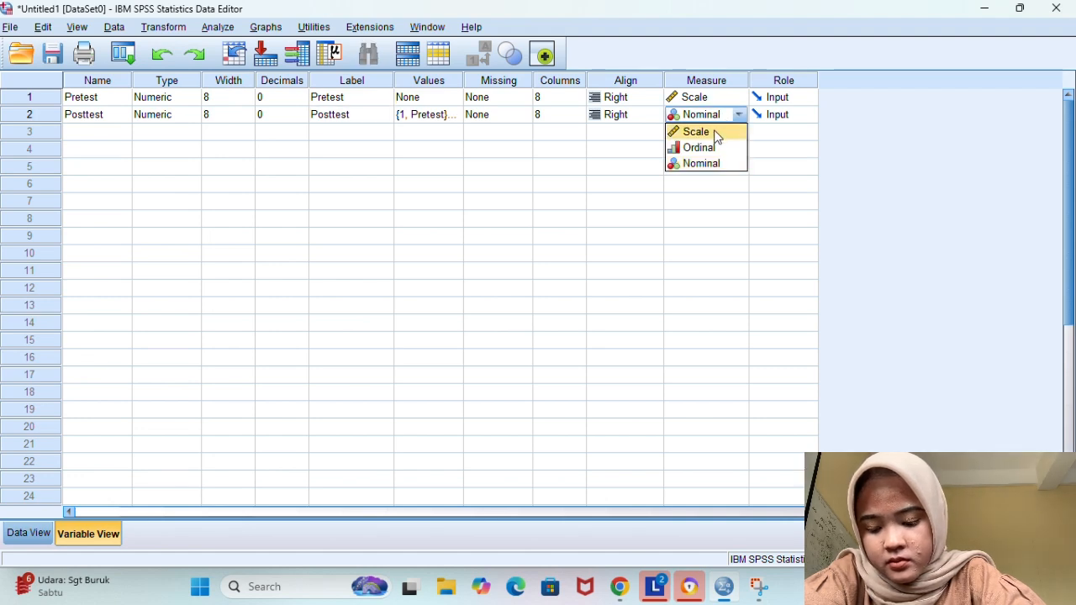
{"action": "left_click", "coordinate": [715, 134]}
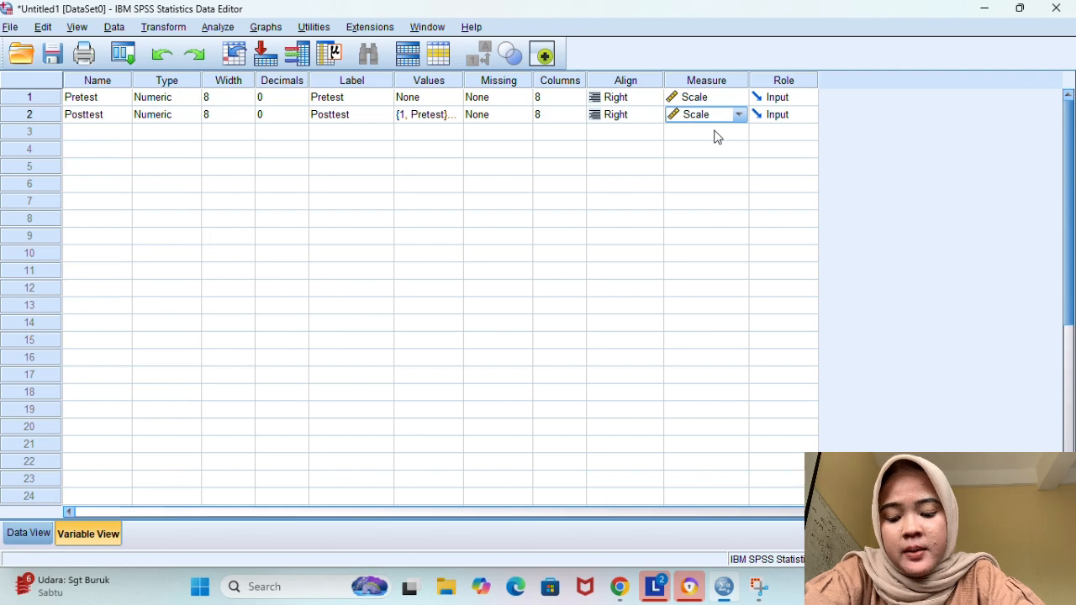
- Copy the scores in rows 14 to 26 of the Pretest column into the Posttest column, starting at row 1
{"action": "left_click", "coordinate": [31, 535]}
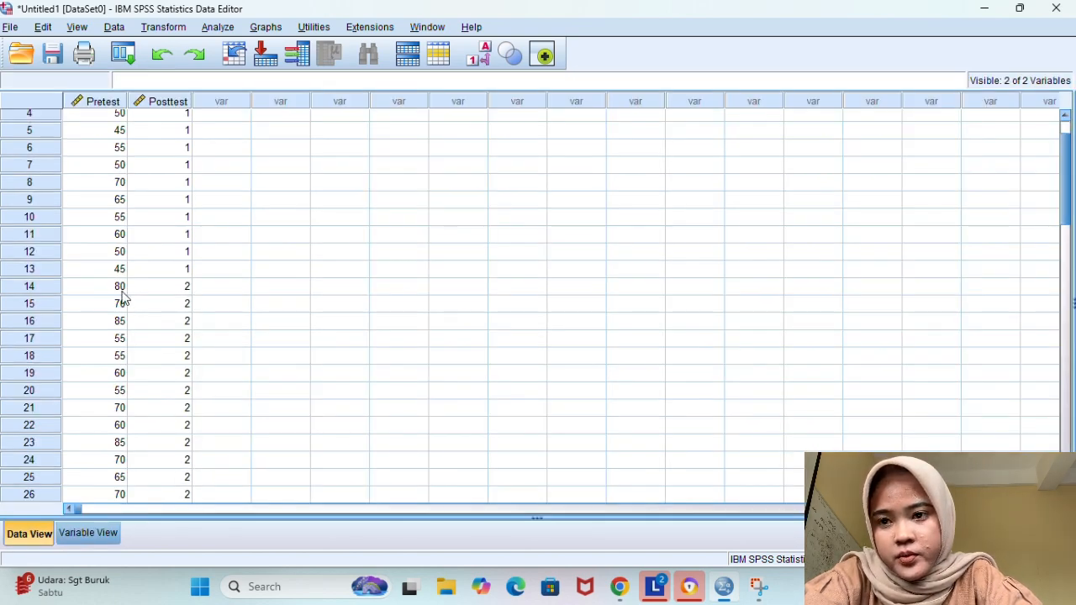
{"action": "left_click_drag", "start_coordinate": [115, 286], "coordinate": [126, 430]}
{"action": "key", "text": "ctrl+c"}
{"action": "scroll", "coordinate": [168, 252], "scroll_direction": "up", "scroll_amount": 3}
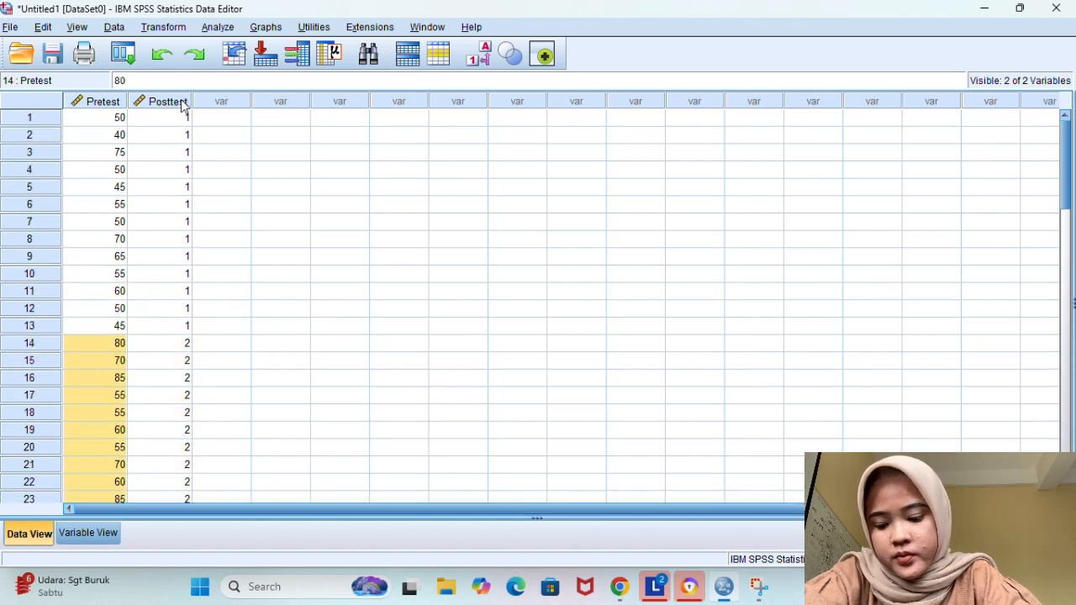
{"action": "left_click", "coordinate": [180, 122]}
{"action": "key", "text": "ctrl+v"}
- Clear the leftover values in rows 14 to 26 of both the Pretest and Posttest columns
{"action": "left_click_drag", "start_coordinate": [109, 345], "coordinate": [124, 447]}
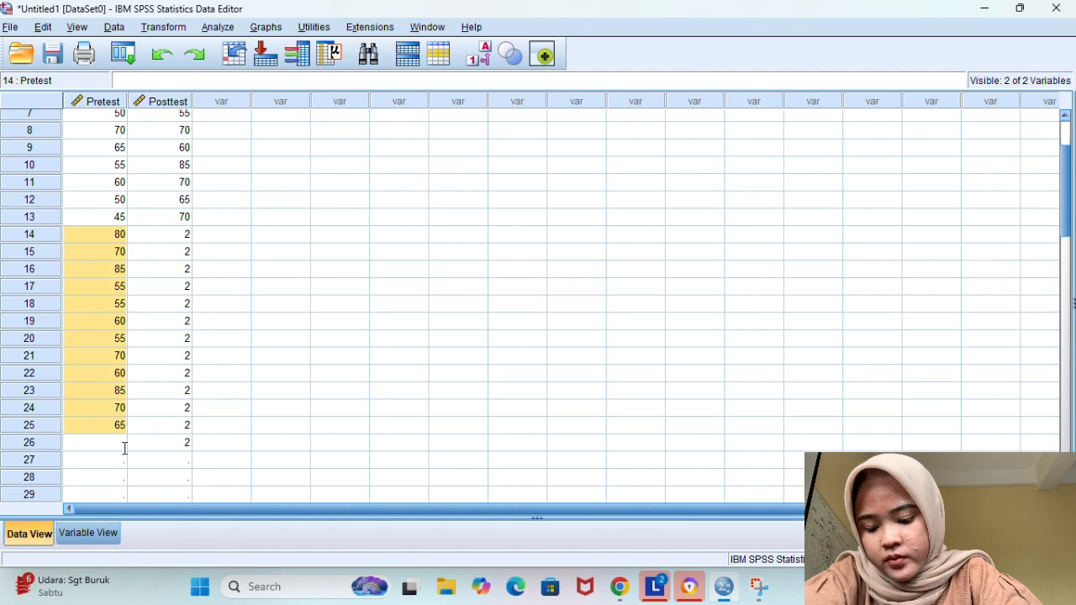
{"action": "key", "text": "ctrl+x"}
{"action": "left_click_drag", "start_coordinate": [172, 234], "coordinate": [187, 445]}
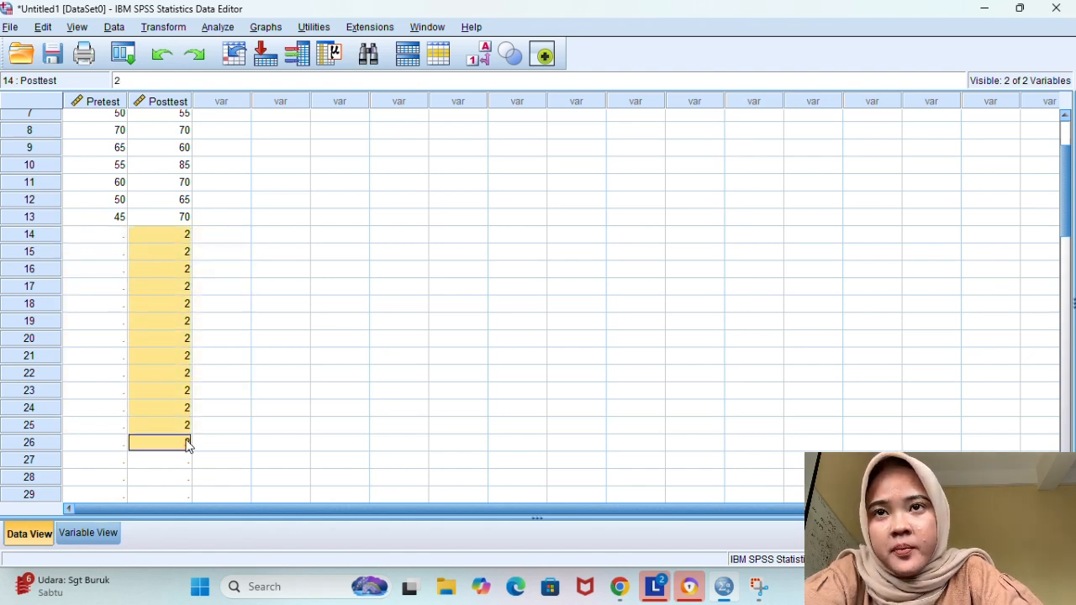
{"action": "key", "text": "Delete"}
{"action": "scroll", "coordinate": [288, 256], "scroll_direction": "up", "scroll_amount": 3}
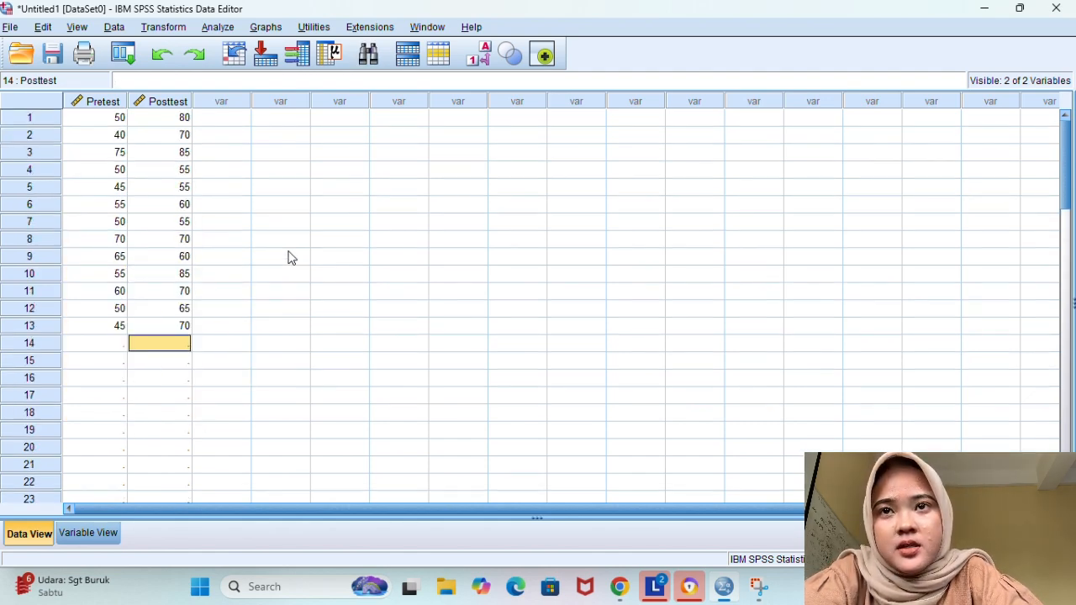
- Start choosing a Compare Means analysis for the pretest and posttest scores
{"action": "left_click", "coordinate": [212, 30]}
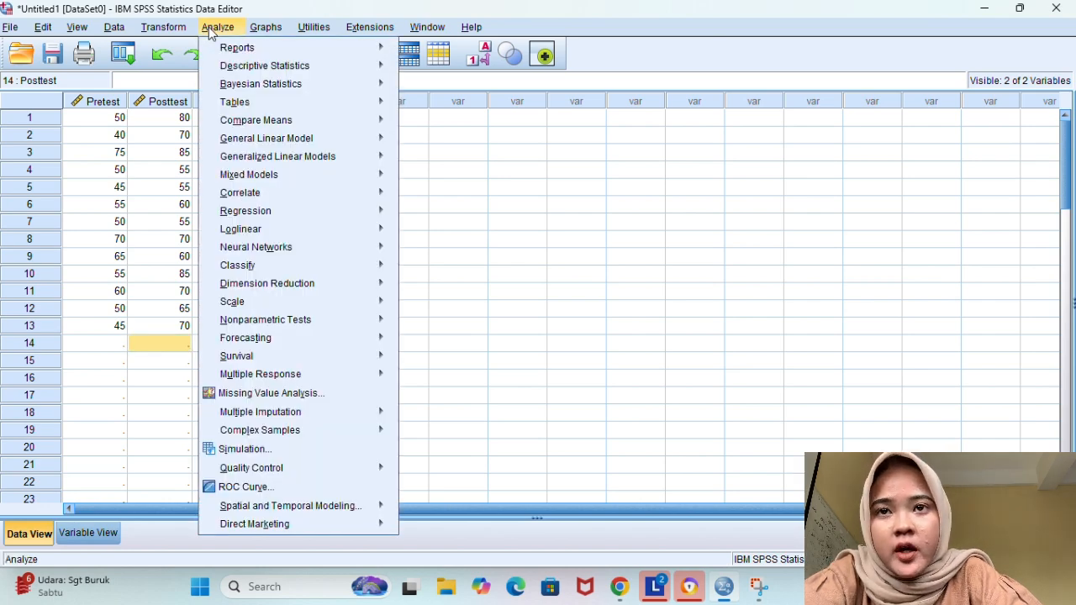
{"action": "mouse_move", "coordinate": [298, 117]}
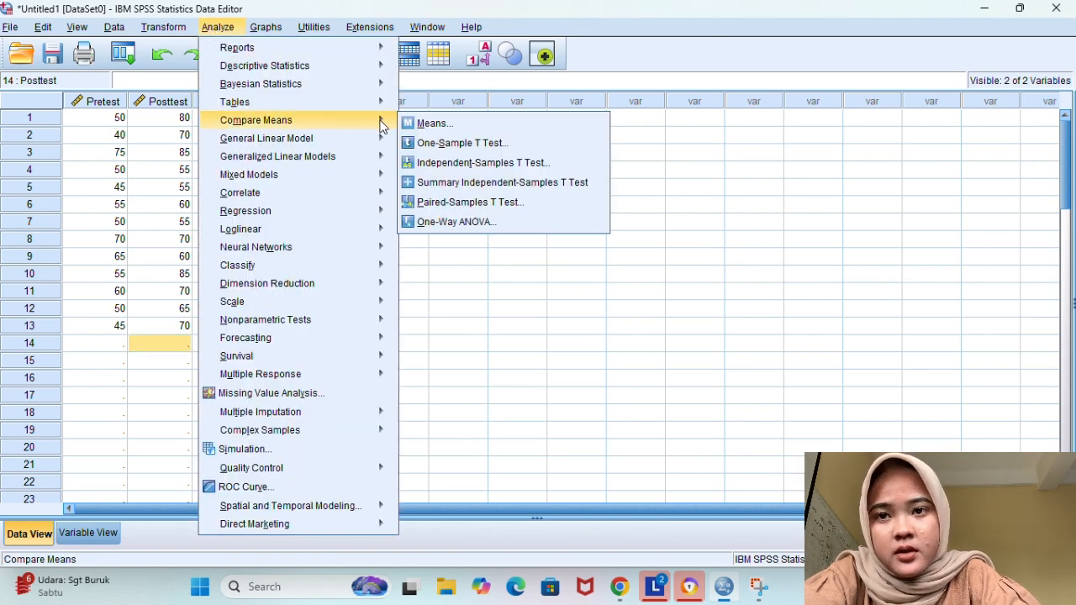